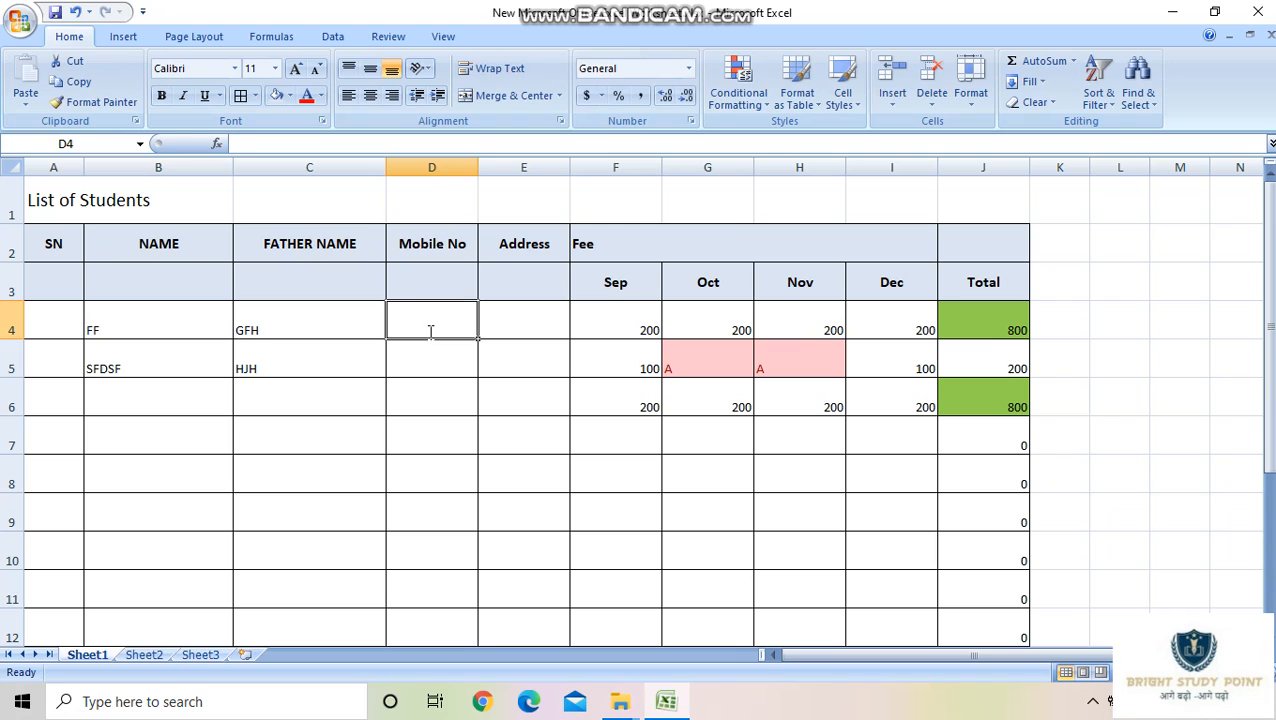
Enter four-digit placeholder mobile numbers for the first two students in D4 and D5
{"action": "type", "text": "9999"}
{"action": "left_click", "coordinate": [421, 366]}
{"action": "type", "text": "9999"}
{"action": "left_click", "coordinate": [427, 436]}
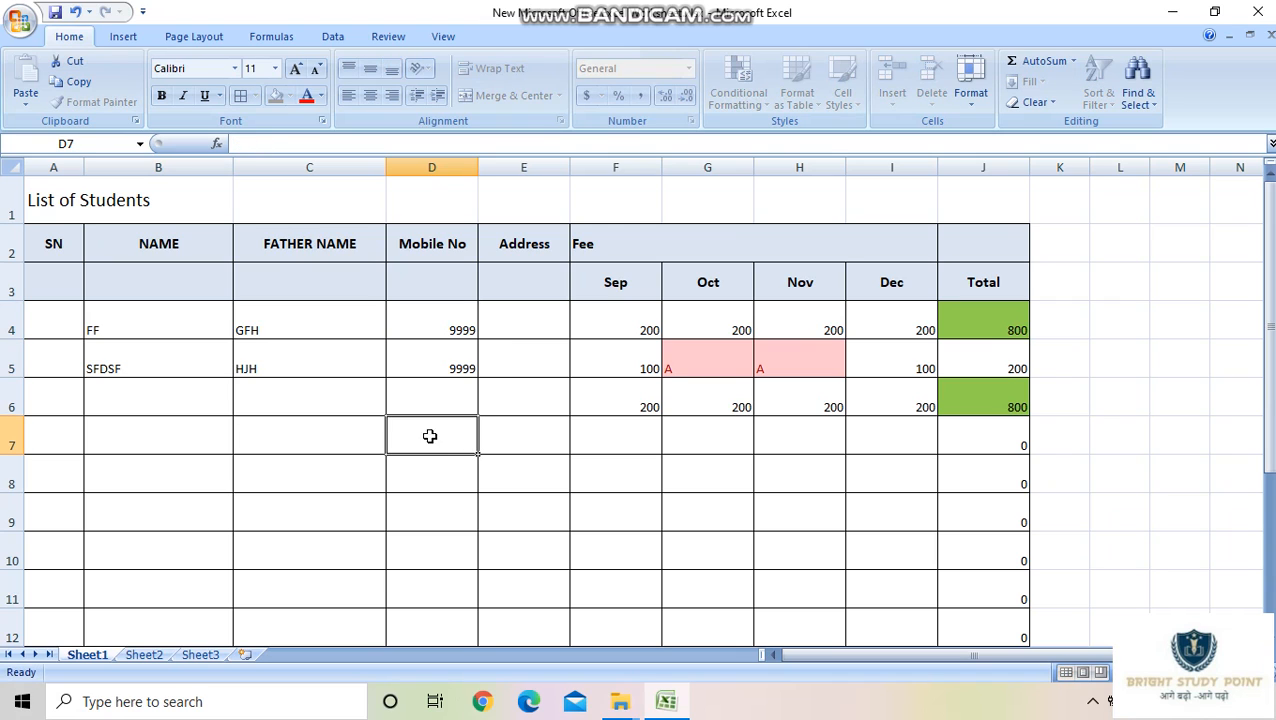
Number the SN column from 1 to 9 by entering 1 and 2 in A4:A5 and extending the series to A12
{"action": "left_click", "coordinate": [58, 321]}
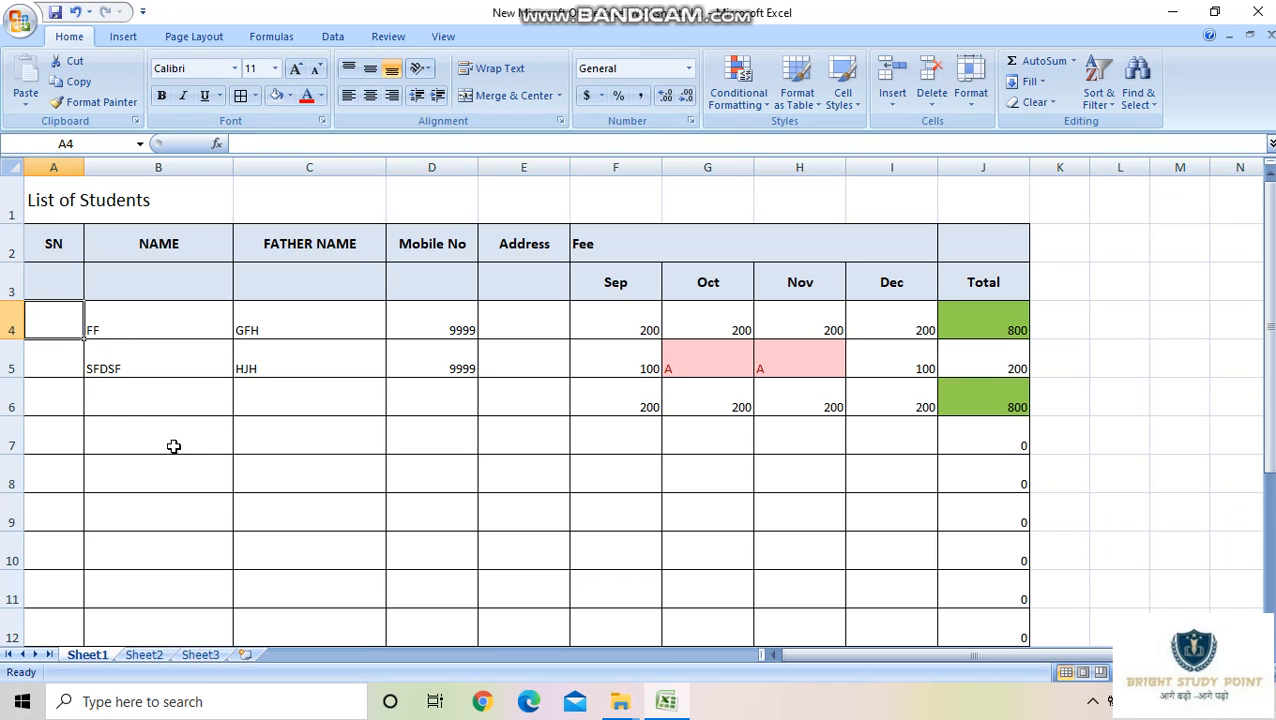
{"action": "type", "text": "1"}
{"action": "left_click", "coordinate": [68, 376]}
{"action": "type", "text": "2"}
{"action": "left_click", "coordinate": [139, 430]}
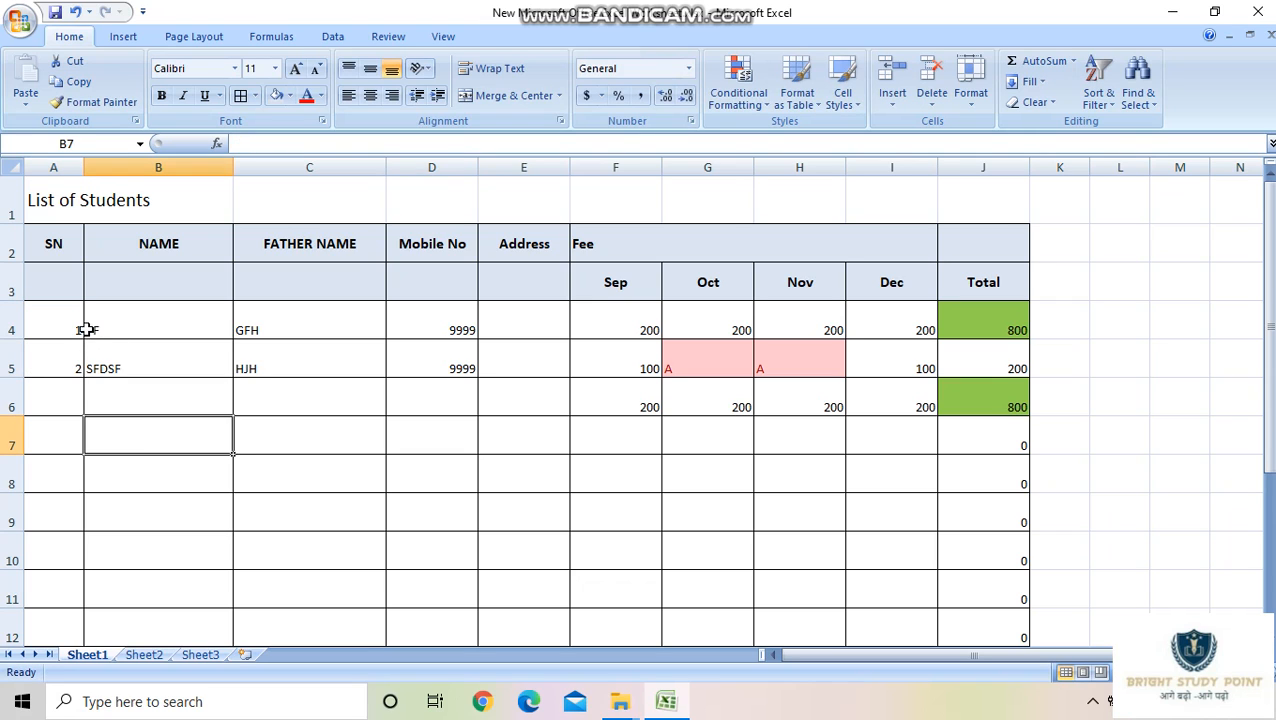
{"action": "left_click_drag", "start_coordinate": [87, 329], "coordinate": [88, 638]}
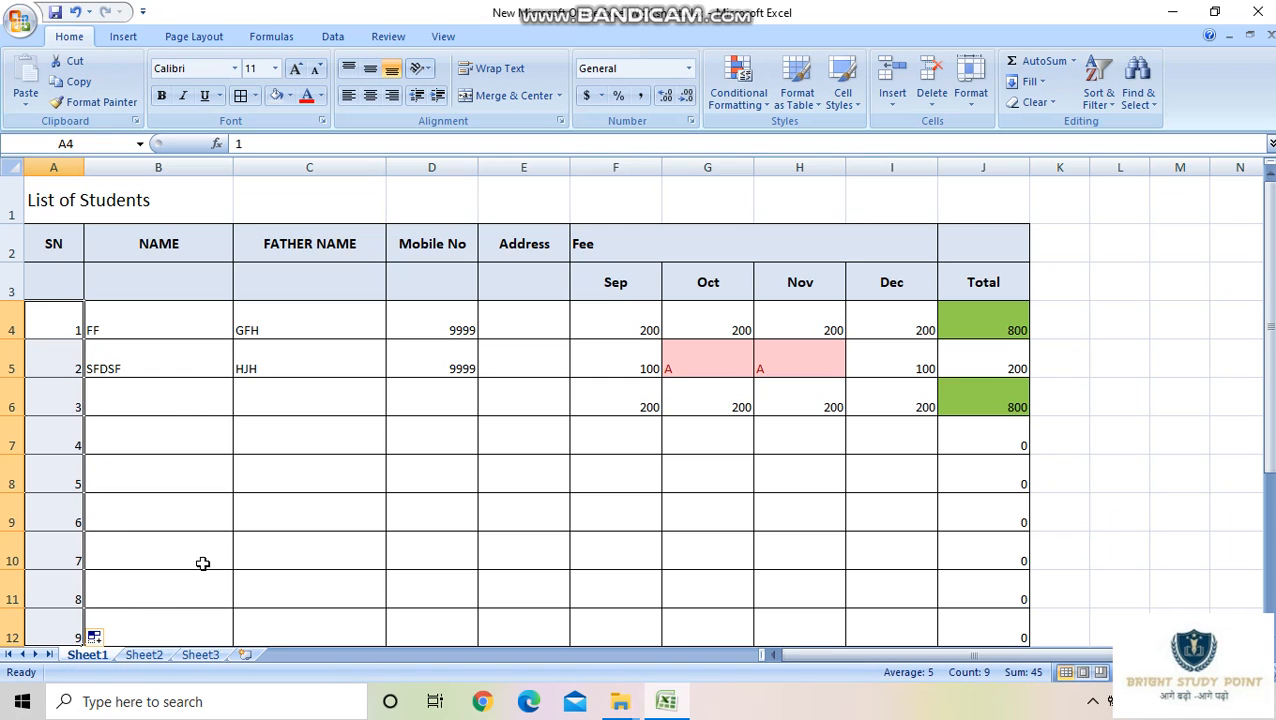
Fill in the third student's name, father's name and a two-digit placeholder mobile number in row 6
{"action": "left_click", "coordinate": [198, 388]}
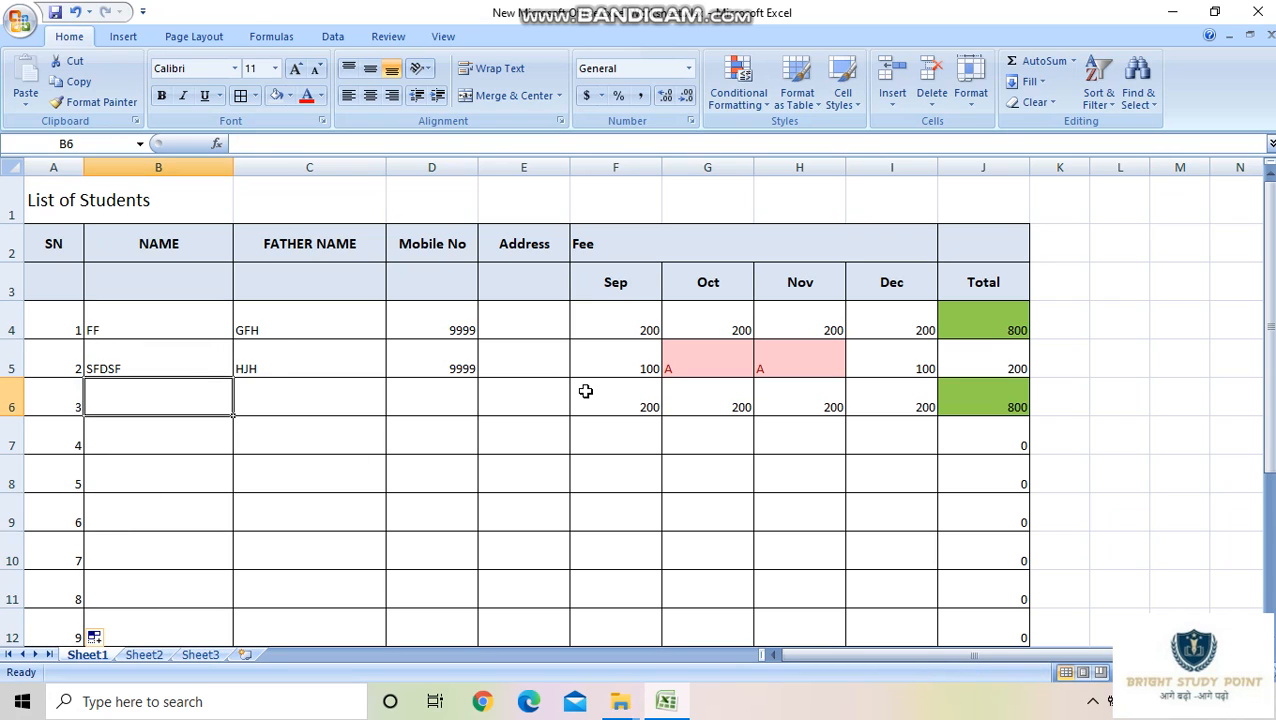
{"action": "type", "text": "ss"}
{"action": "left_click", "coordinate": [280, 392]}
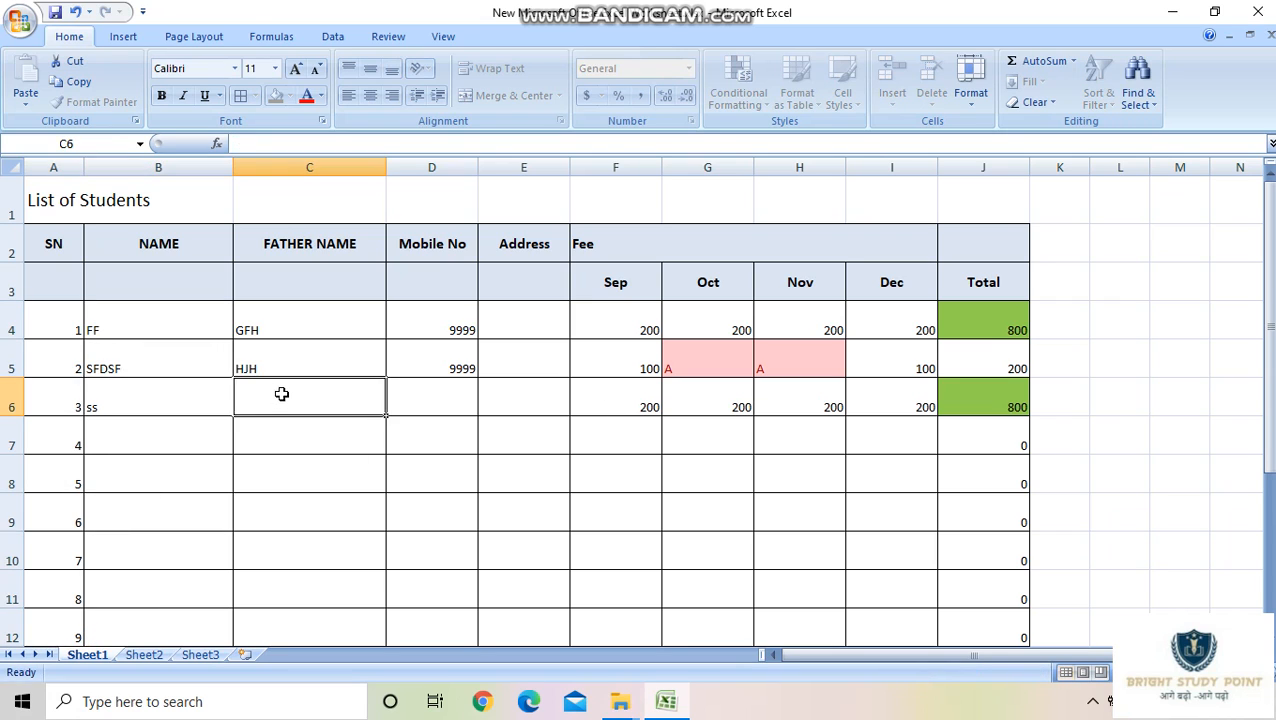
{"action": "type", "text": "ff"}
{"action": "left_click", "coordinate": [450, 405]}
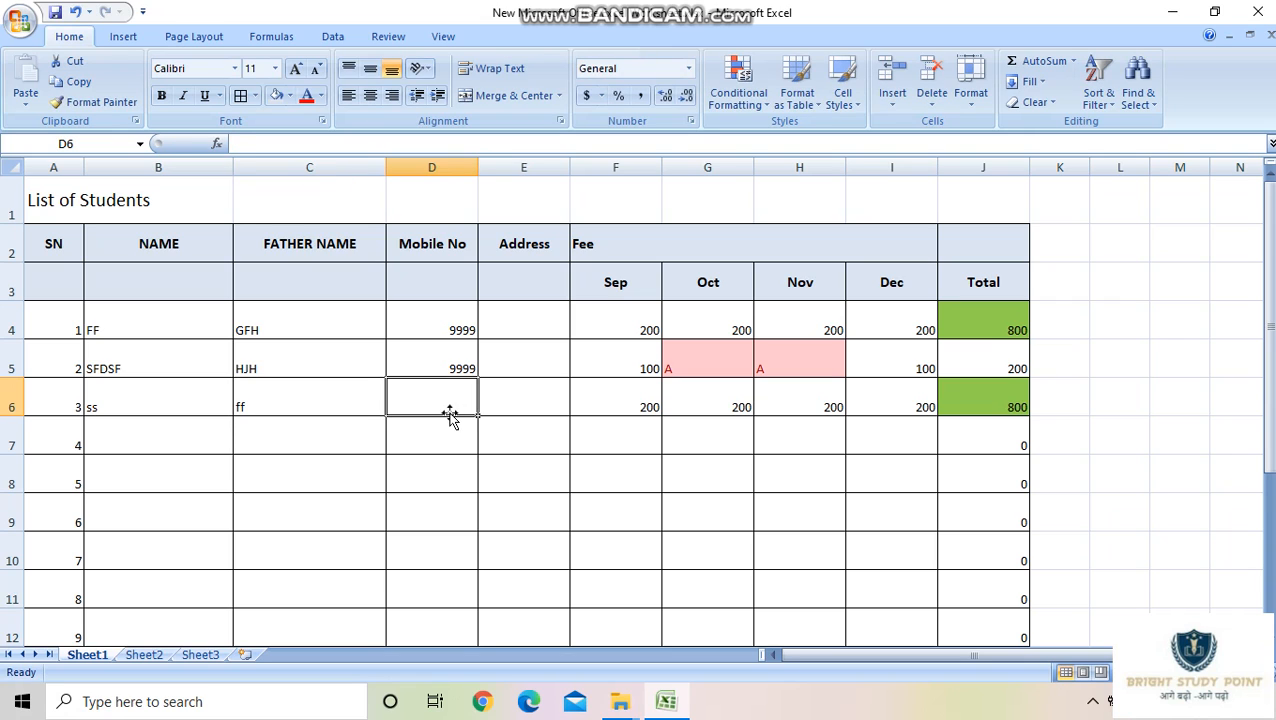
{"action": "type", "text": "44"}
{"action": "left_click", "coordinate": [482, 513]}
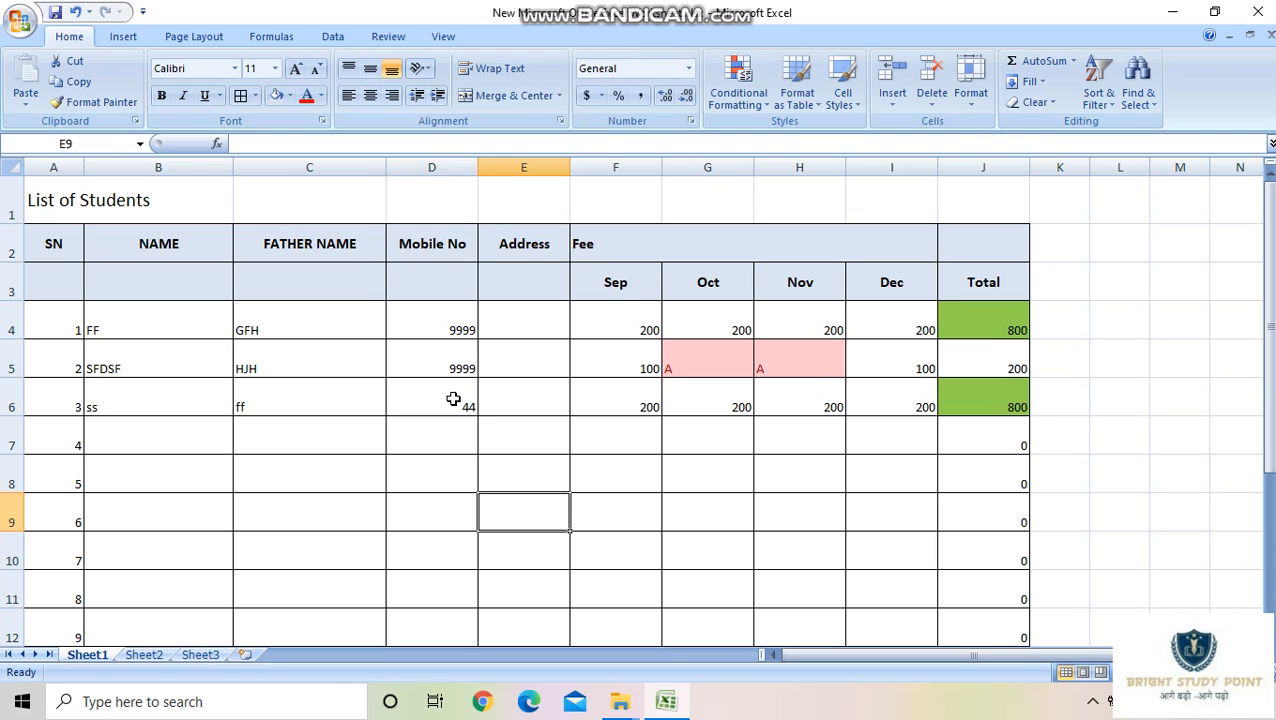
Widen the Mobile No column and open the Data Validation settings for the whole column
{"action": "left_click_drag", "start_coordinate": [478, 167], "coordinate": [544, 167]}
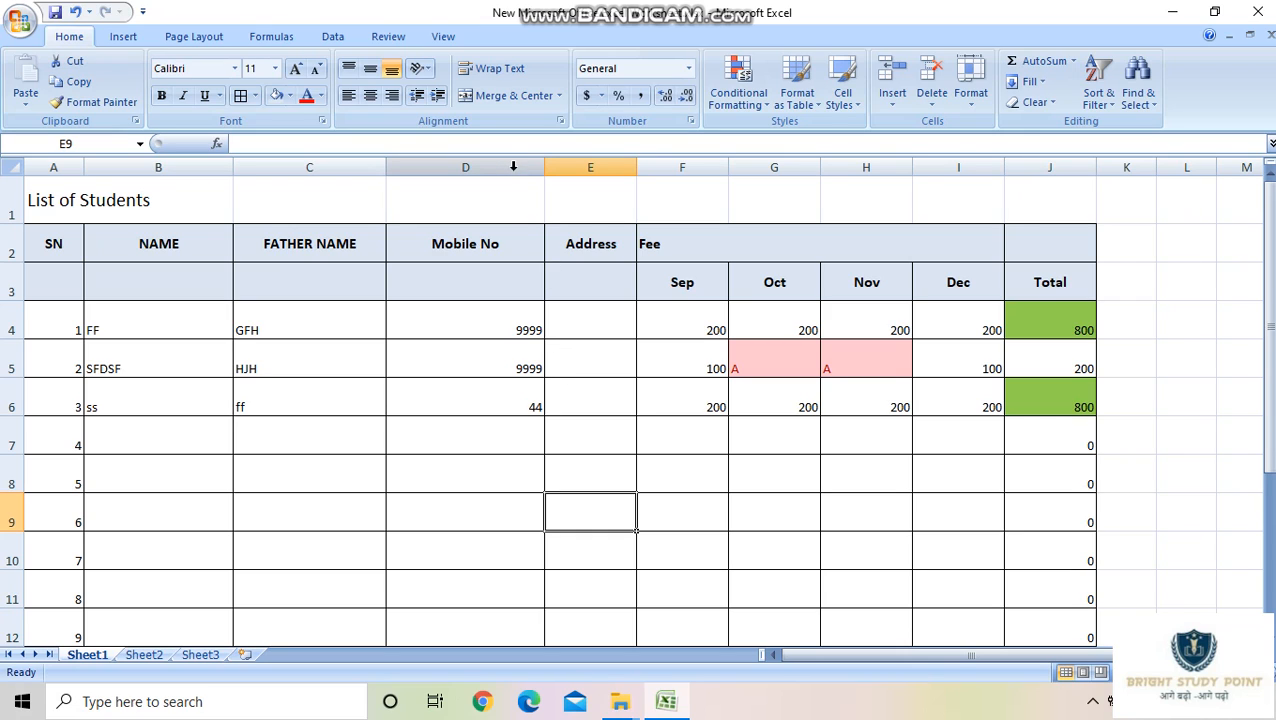
{"action": "left_click", "coordinate": [482, 163]}
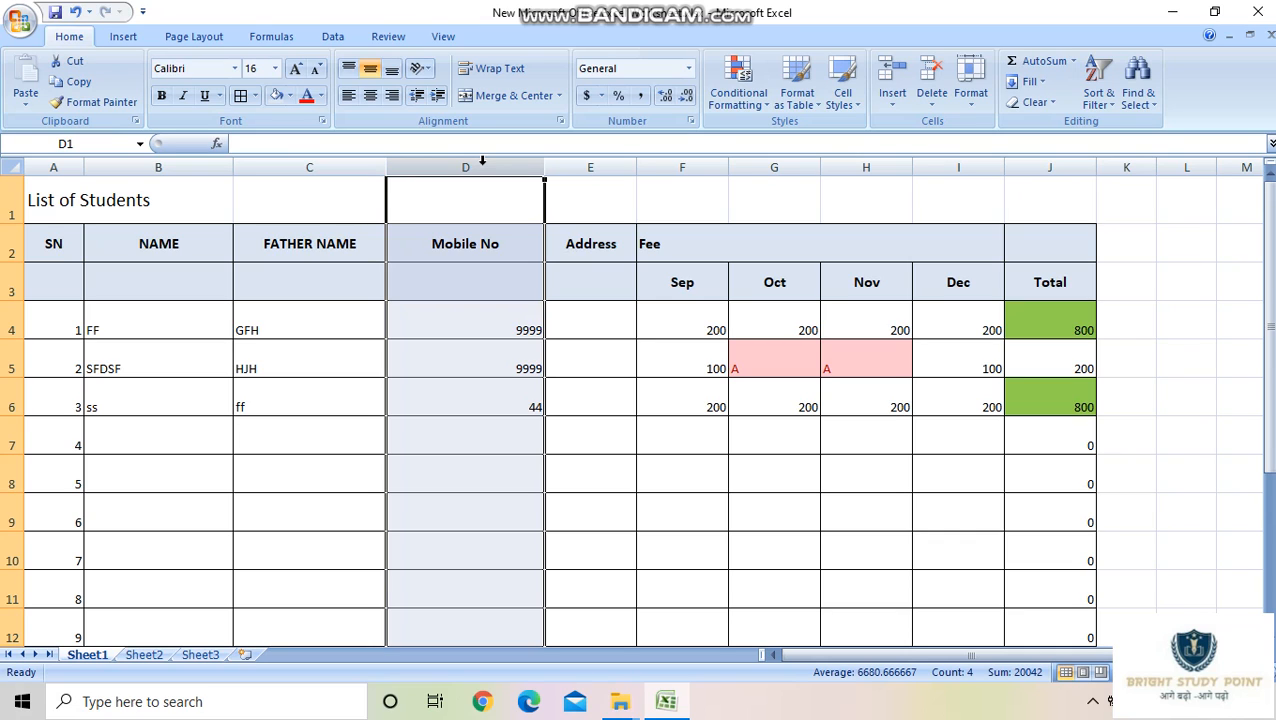
{"action": "left_click", "coordinate": [333, 38]}
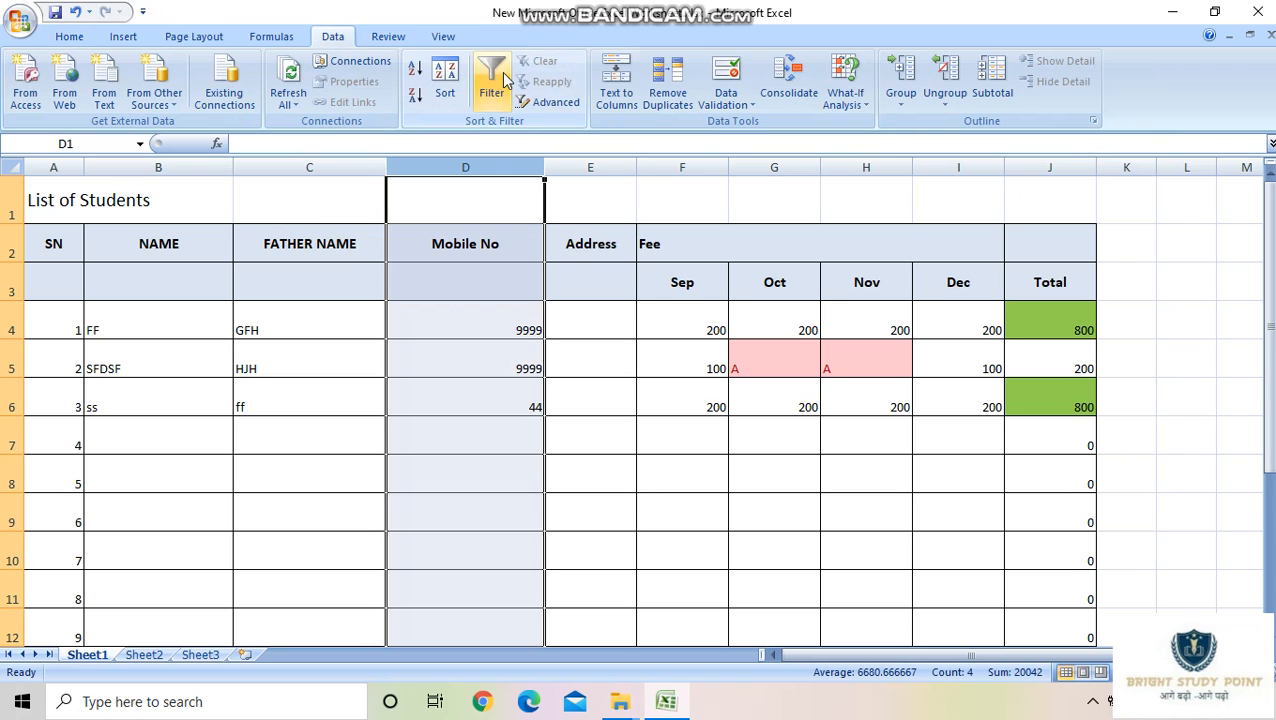
{"action": "left_click", "coordinate": [735, 106]}
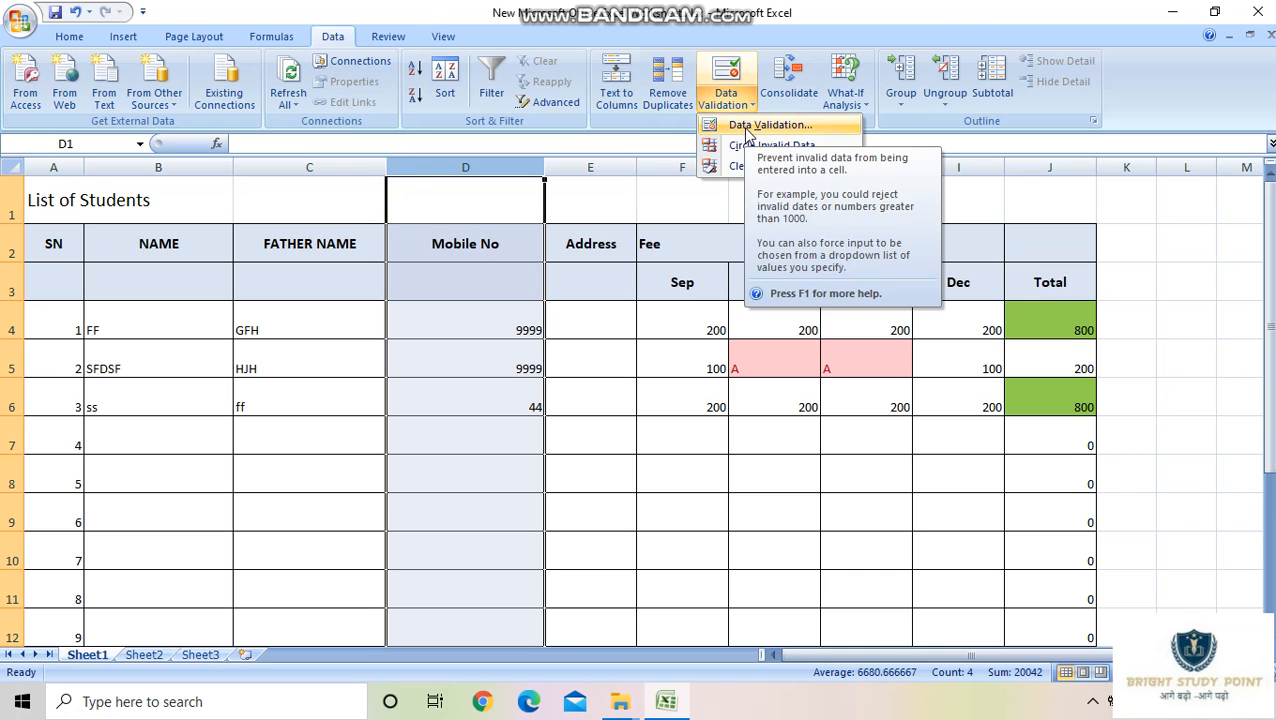
{"action": "left_click", "coordinate": [745, 127]}
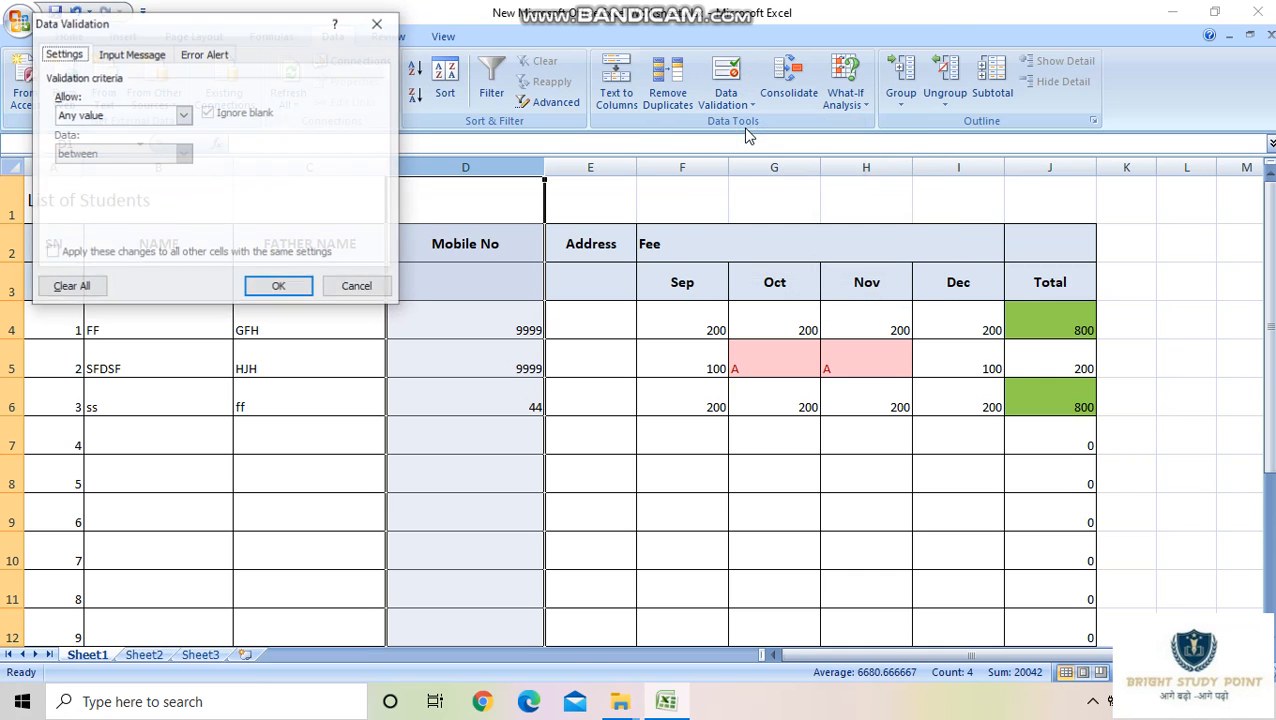
Set the validation criteria to a text length equal to 10
{"action": "left_click", "coordinate": [128, 116]}
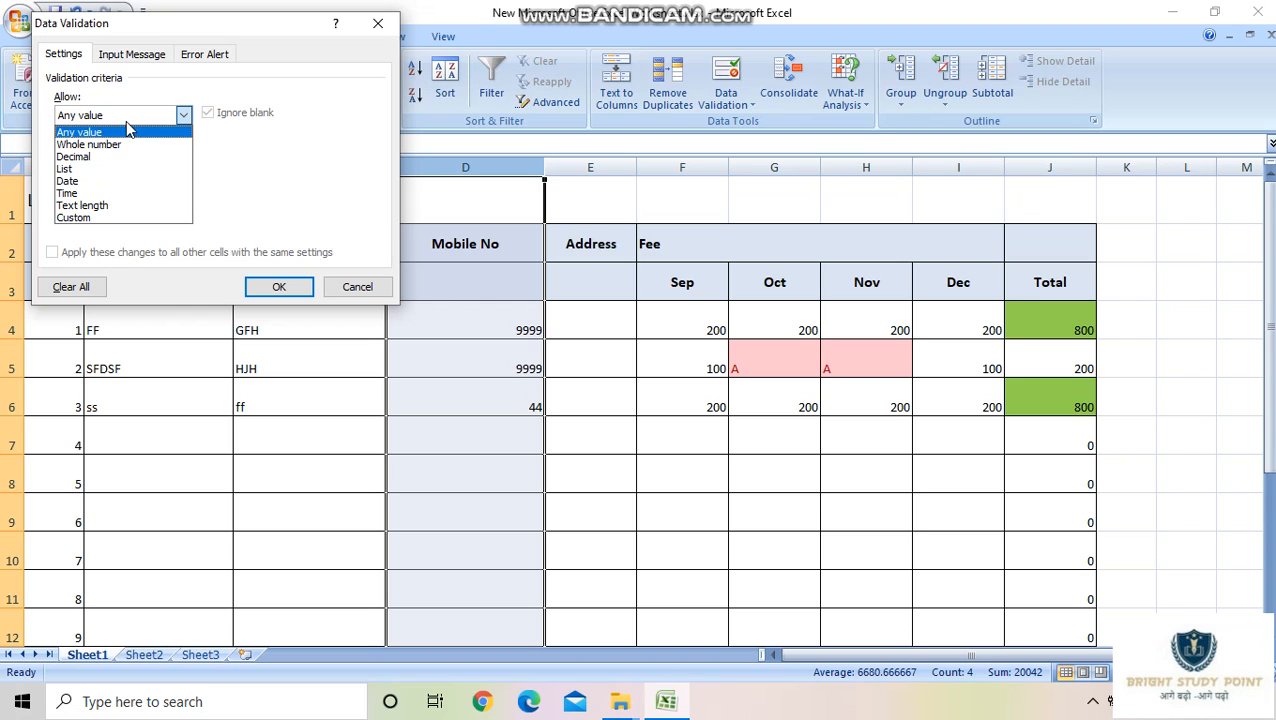
{"action": "left_click", "coordinate": [108, 206]}
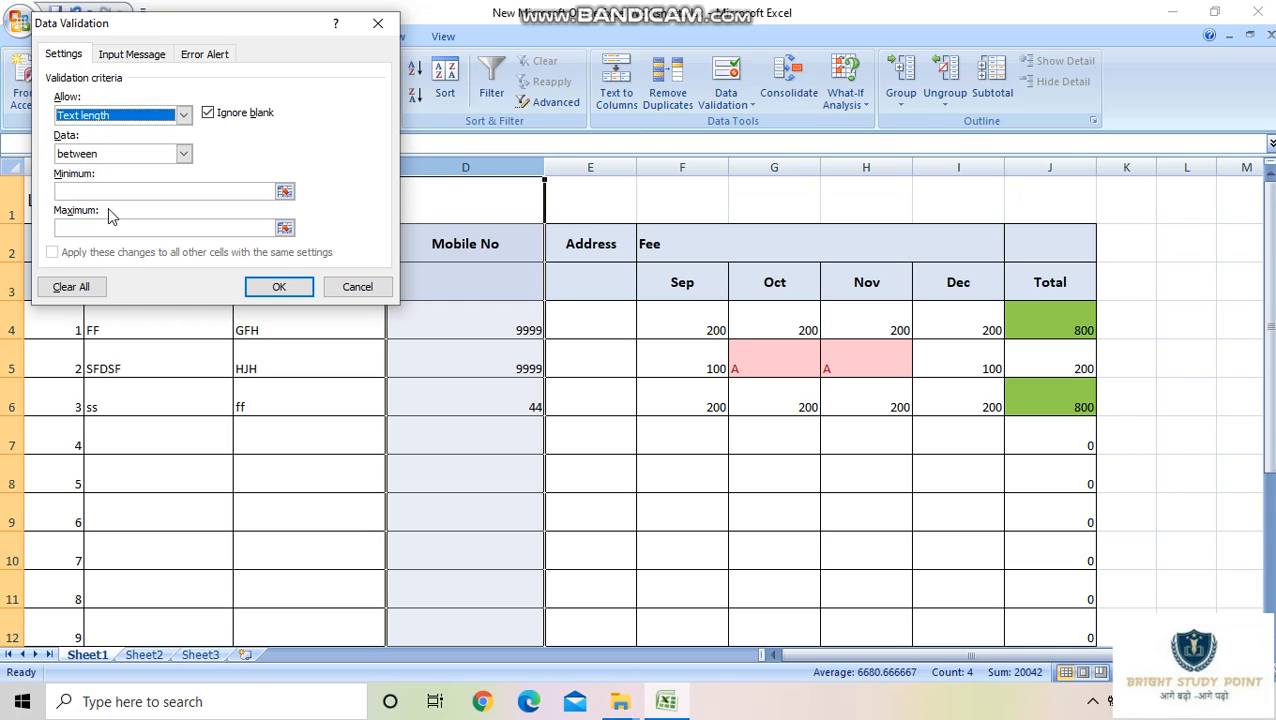
{"action": "left_click", "coordinate": [124, 150]}
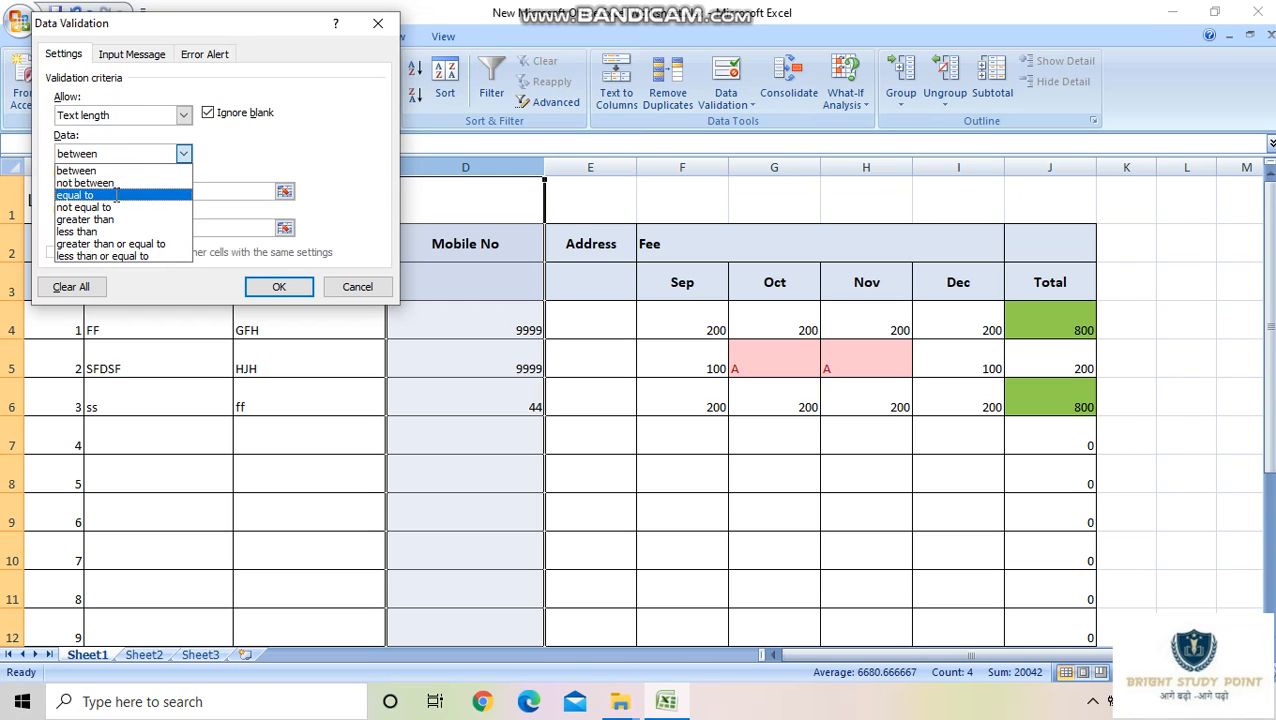
{"action": "left_click", "coordinate": [116, 194]}
{"action": "left_click", "coordinate": [118, 194]}
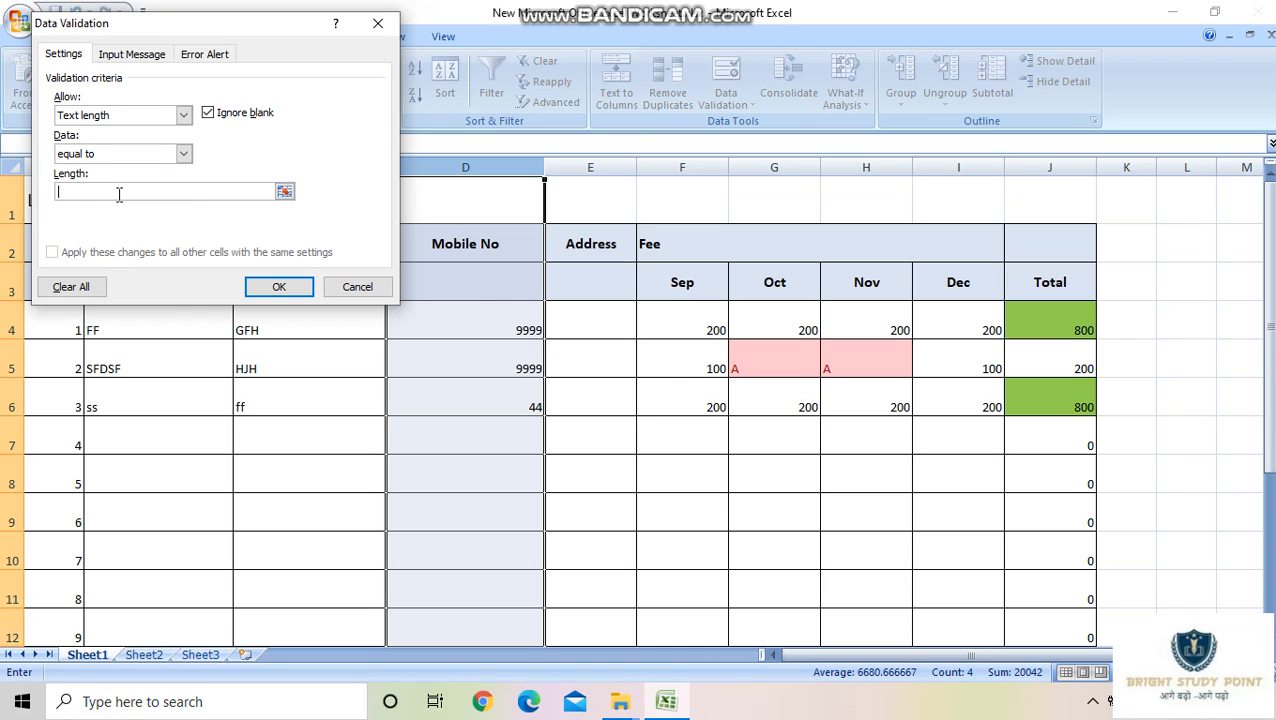
{"action": "type", "text": "10"}
Change the allowed type to Whole number, keeping equal to 10, and apply the validation to the Mobile No column
{"action": "left_click", "coordinate": [153, 117]}
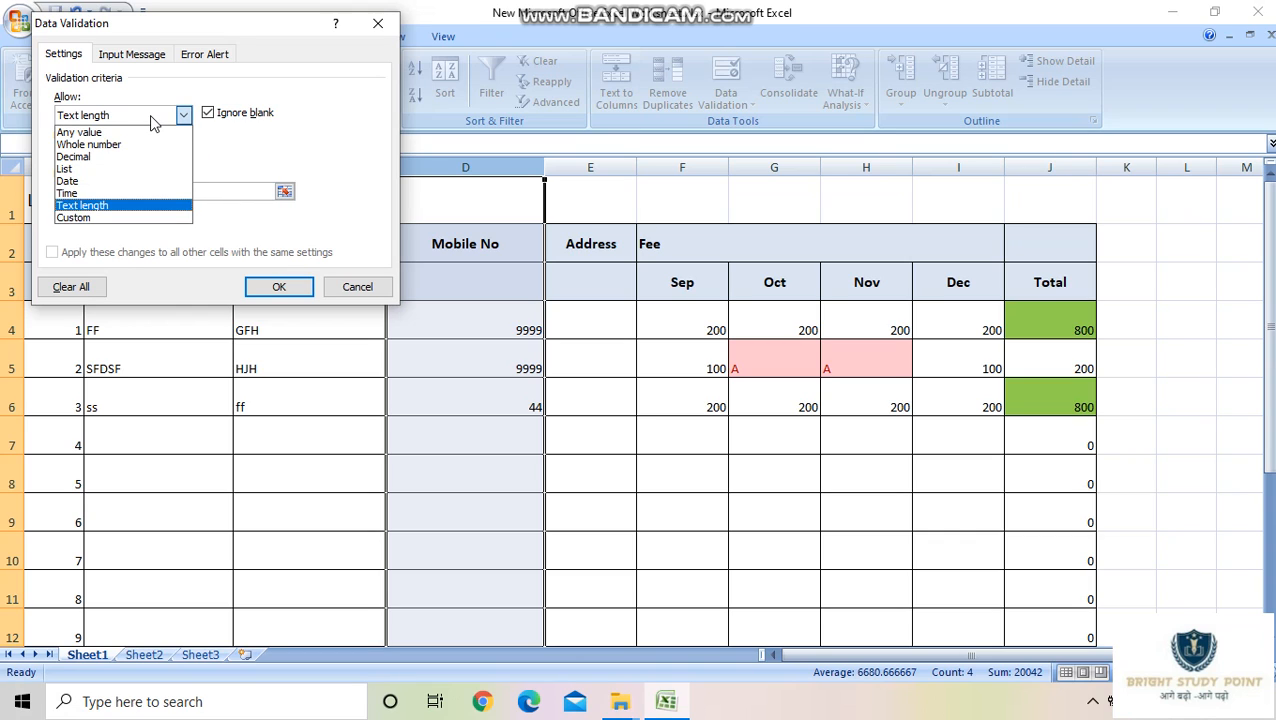
{"action": "left_click", "coordinate": [131, 134]}
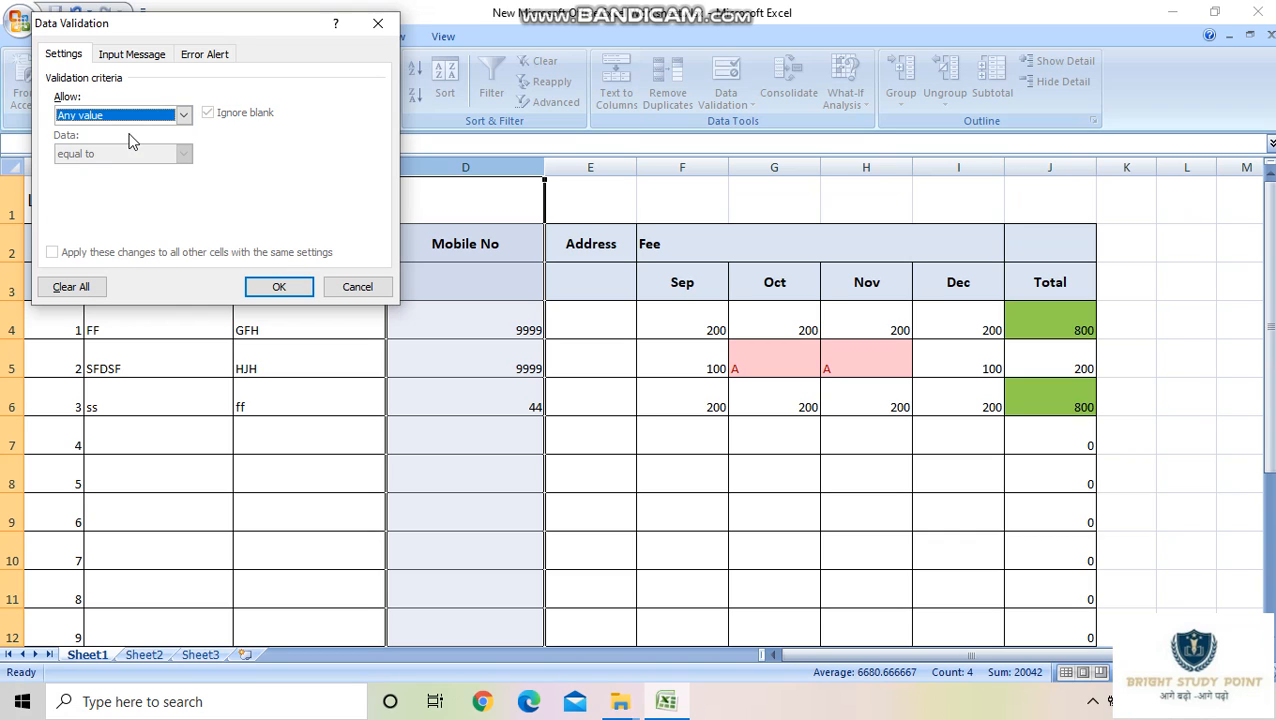
{"action": "left_click", "coordinate": [151, 117]}
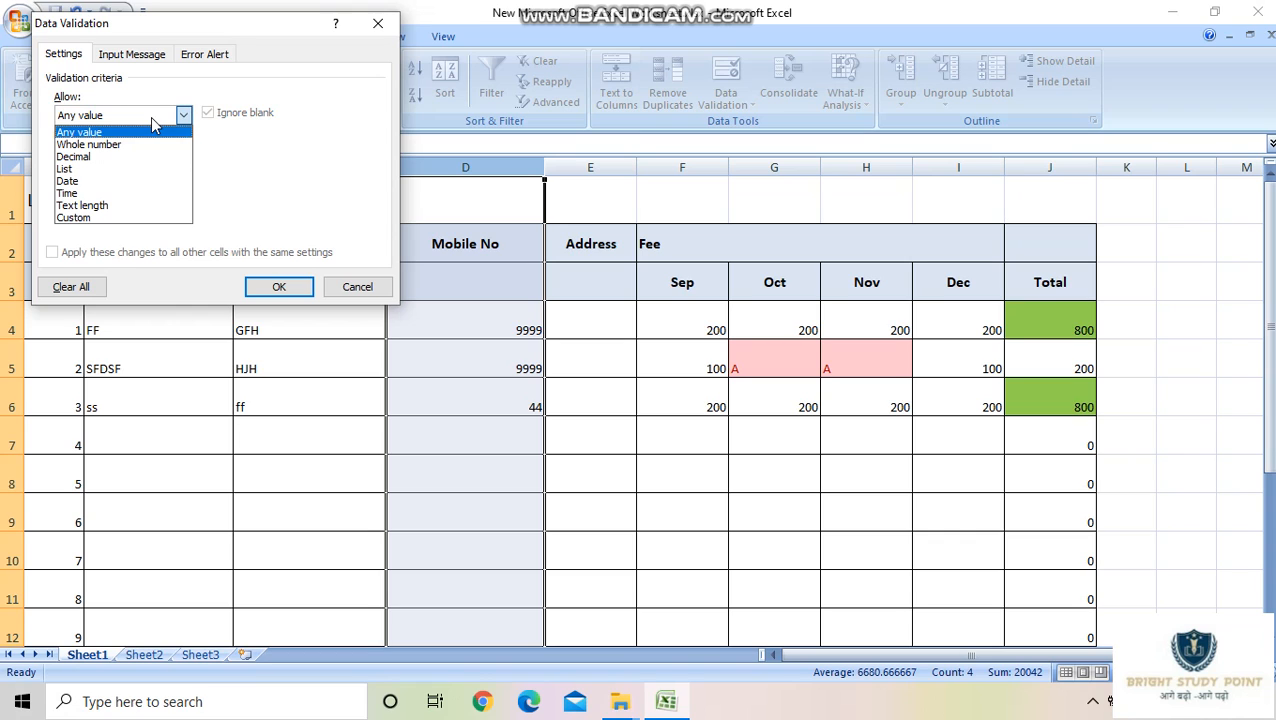
{"action": "left_click", "coordinate": [136, 146]}
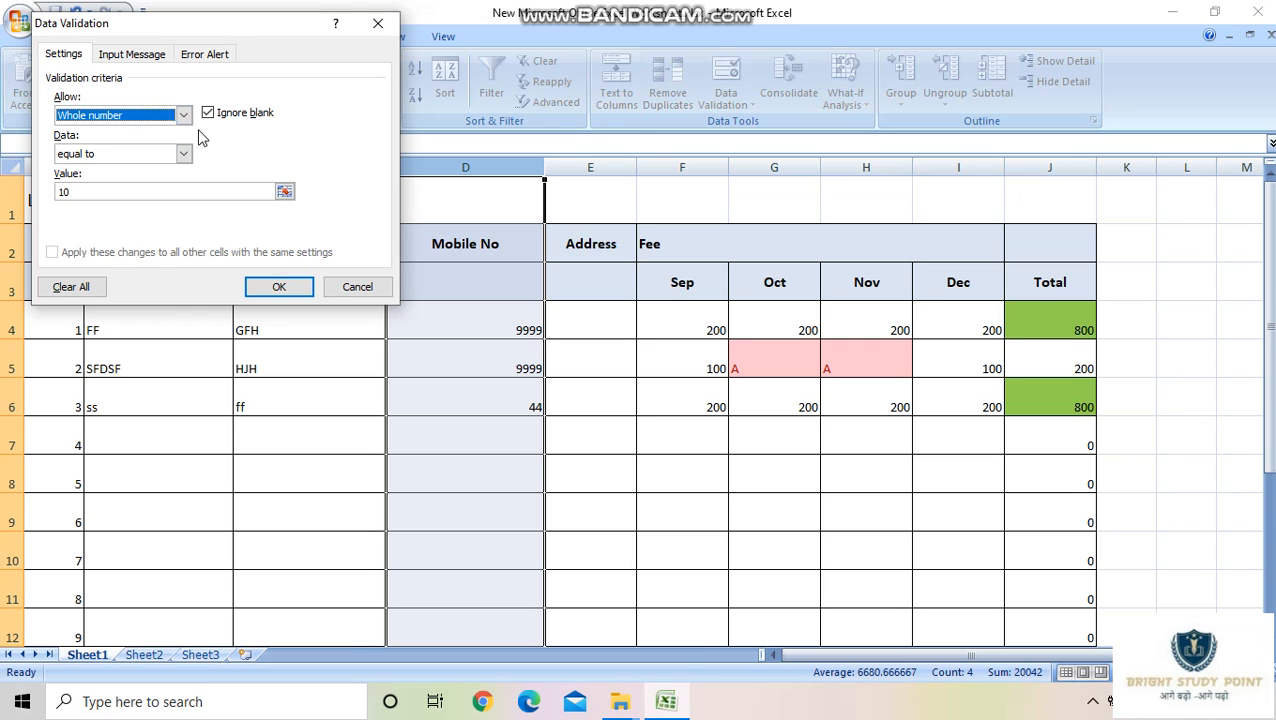
{"action": "left_click", "coordinate": [139, 192]}
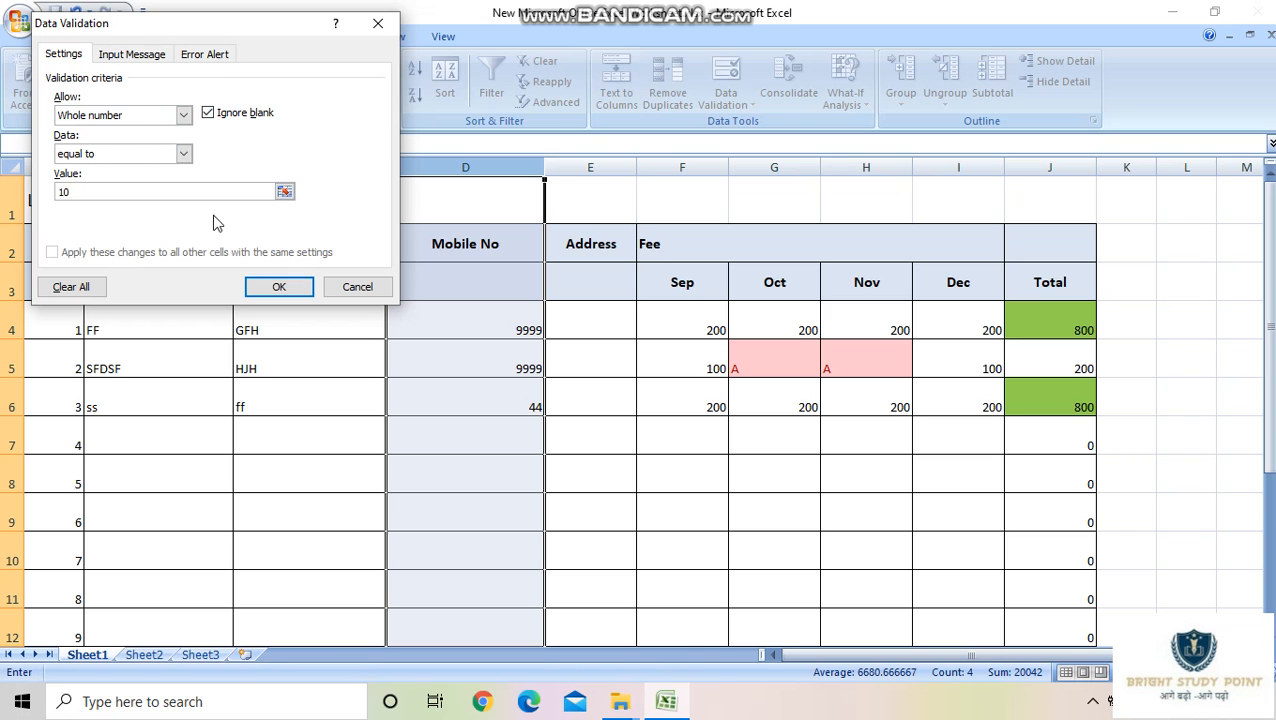
{"action": "left_click", "coordinate": [279, 290]}
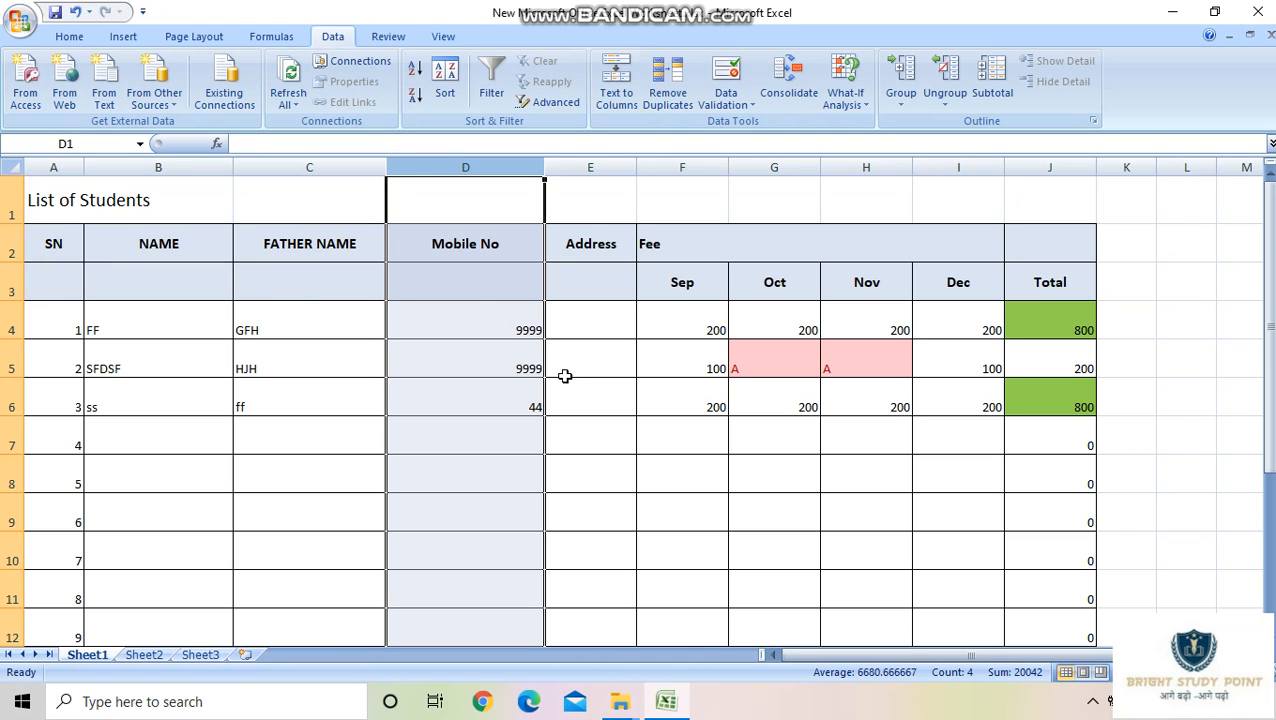
Test the validation by trying to enter a three-digit mobile number in D4, then dismiss the entry
{"action": "left_click", "coordinate": [488, 322]}
{"action": "type", "text": "222"}
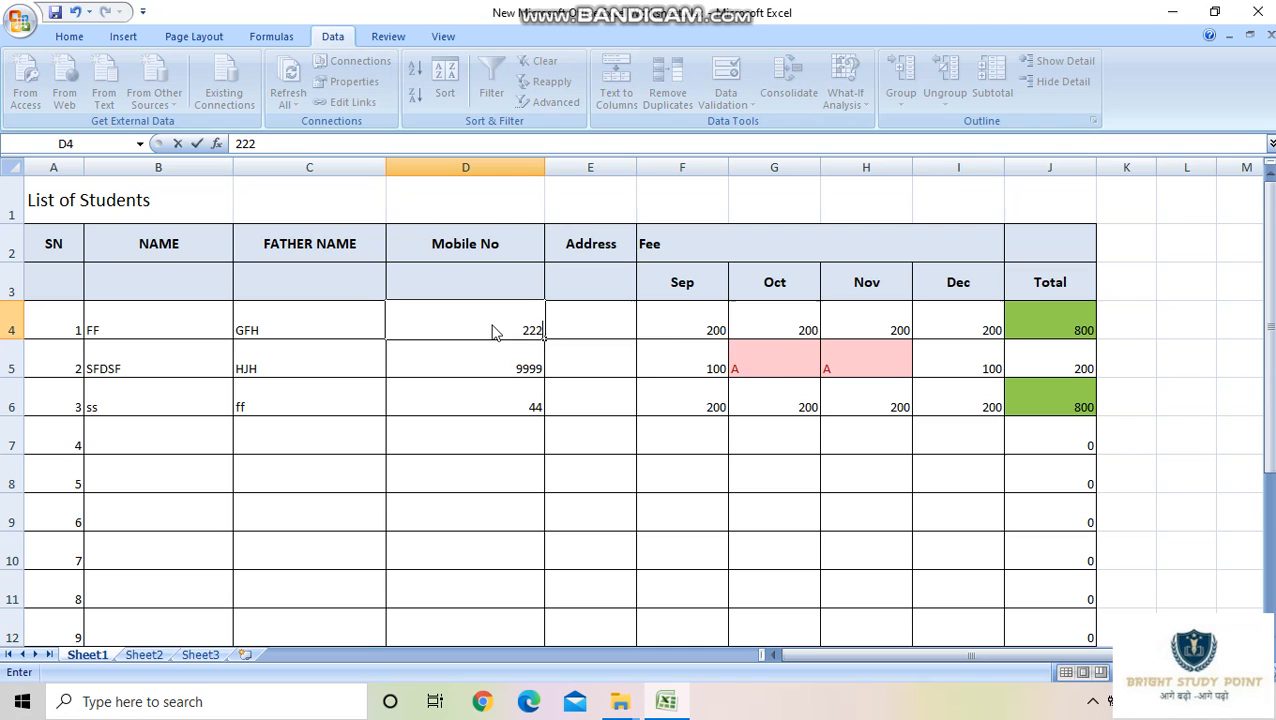
{"action": "key", "text": "Return"}
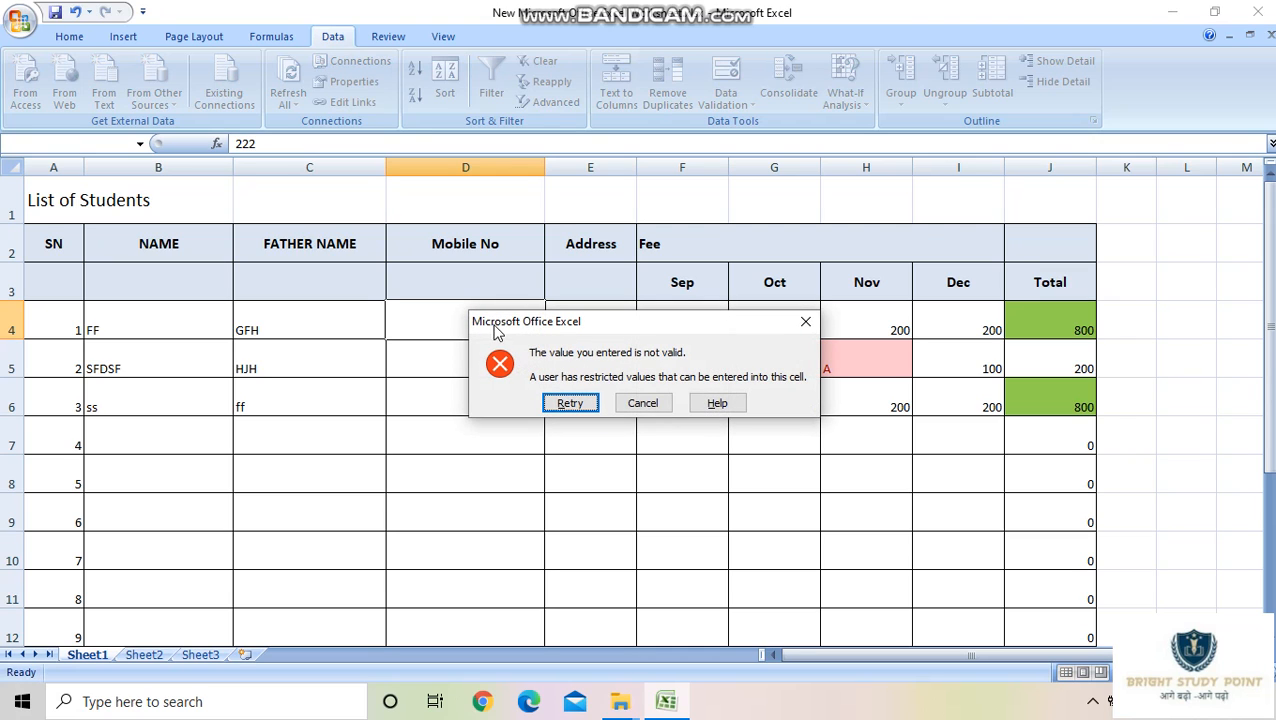
{"action": "left_click", "coordinate": [805, 321]}
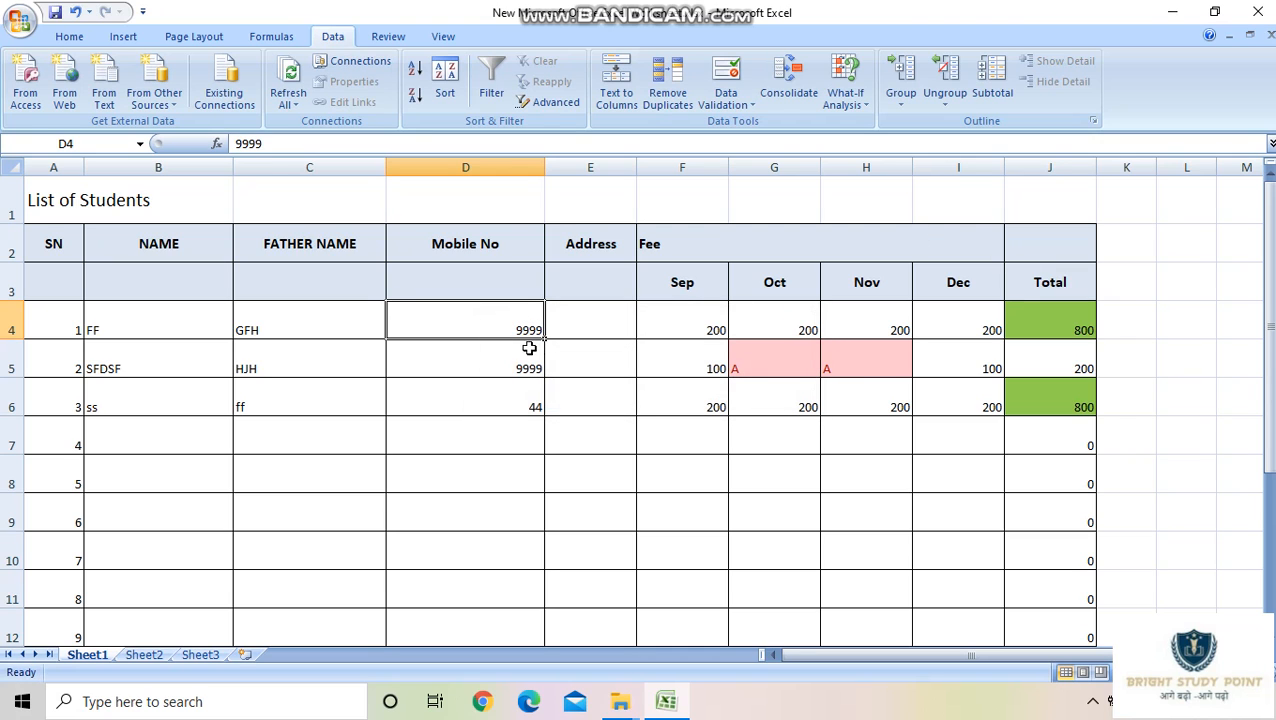
Clear the mobile numbers of the second and third students in D5 and D6
{"action": "left_click", "coordinate": [512, 354]}
{"action": "key", "text": "Delete"}
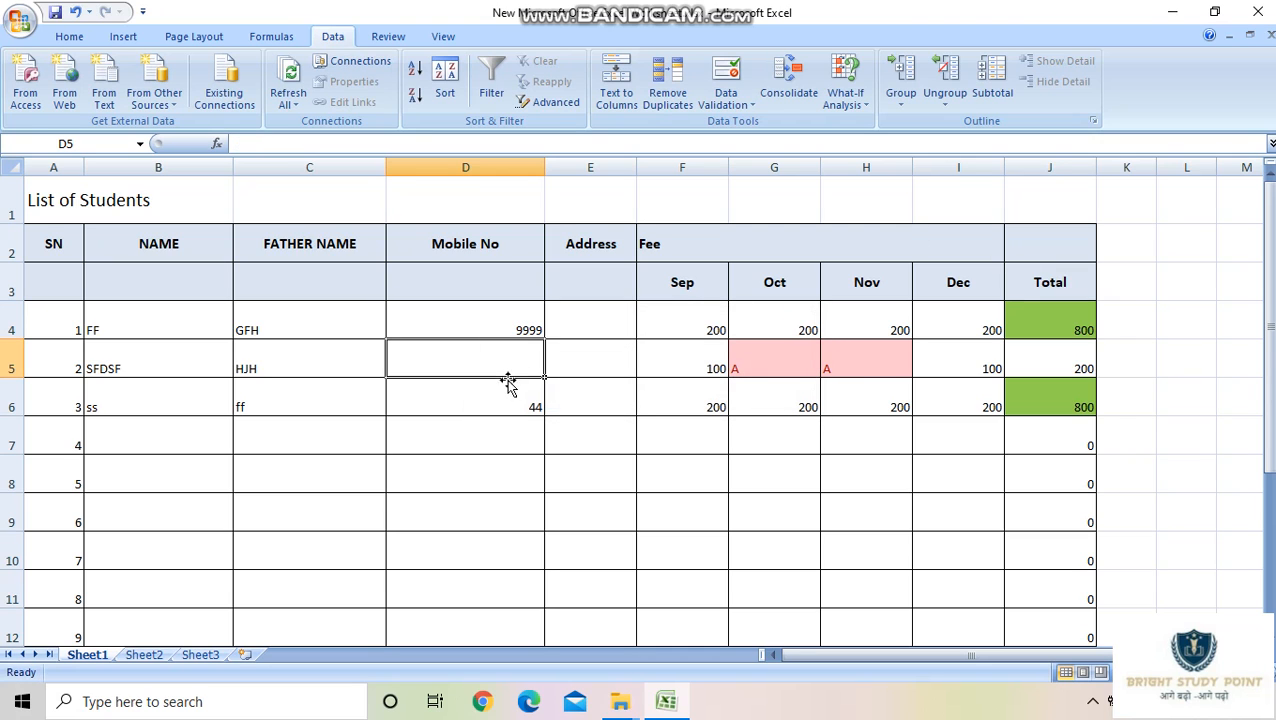
{"action": "left_click", "coordinate": [507, 404]}
{"action": "key", "text": "Delete"}
Try to enter an eleven-digit mobile number for the first student in D4, then discard it
{"action": "left_click", "coordinate": [520, 332]}
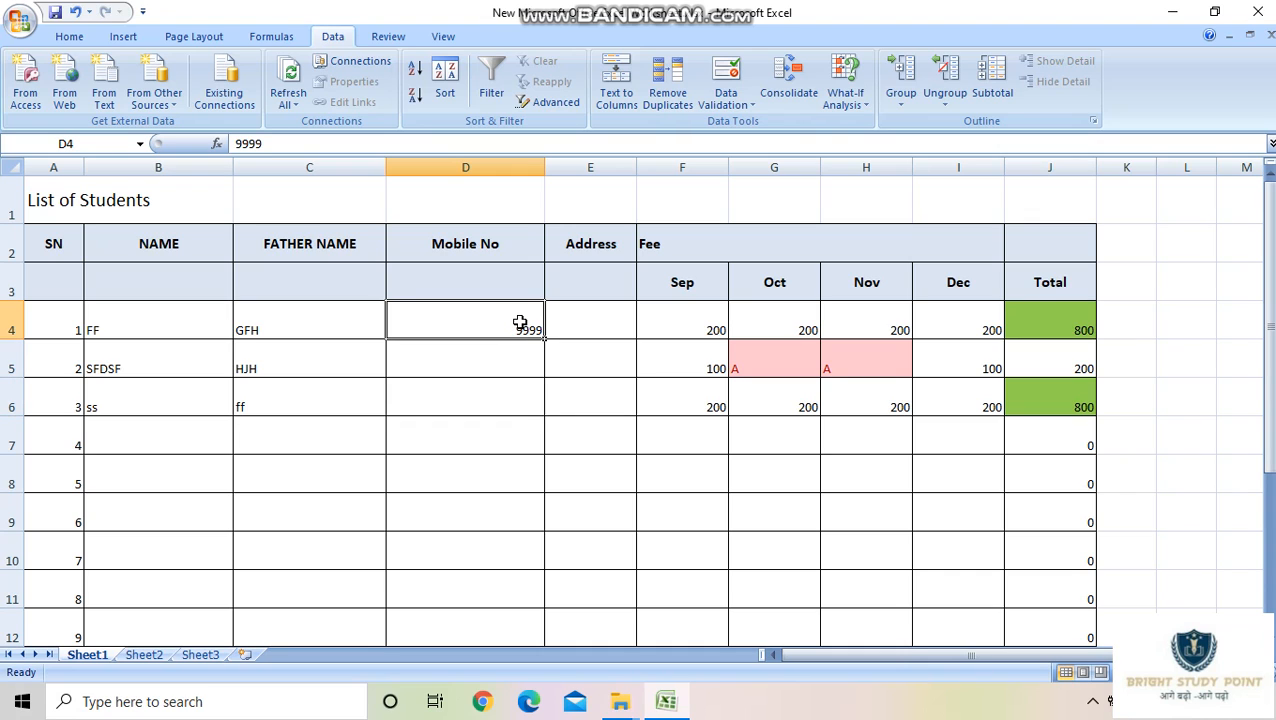
{"action": "type", "text": "999555"}
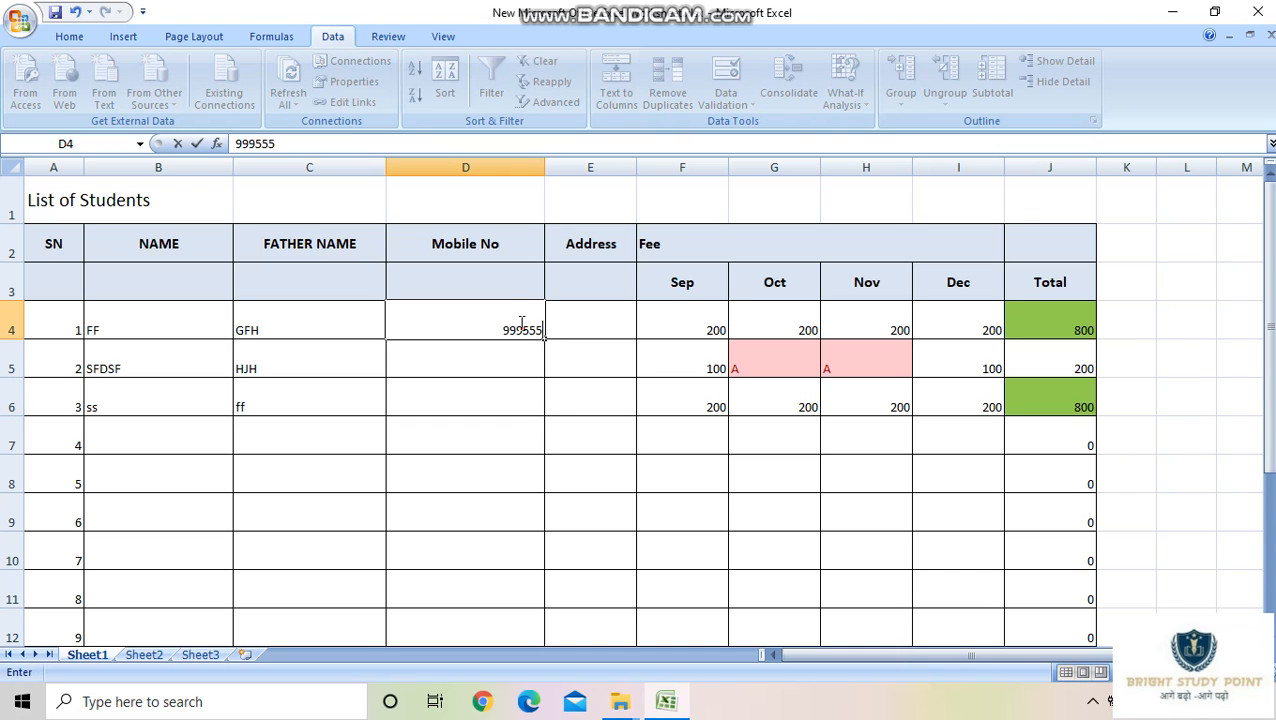
{"action": "type", "text": "55555"}
{"action": "left_click", "coordinate": [474, 368]}
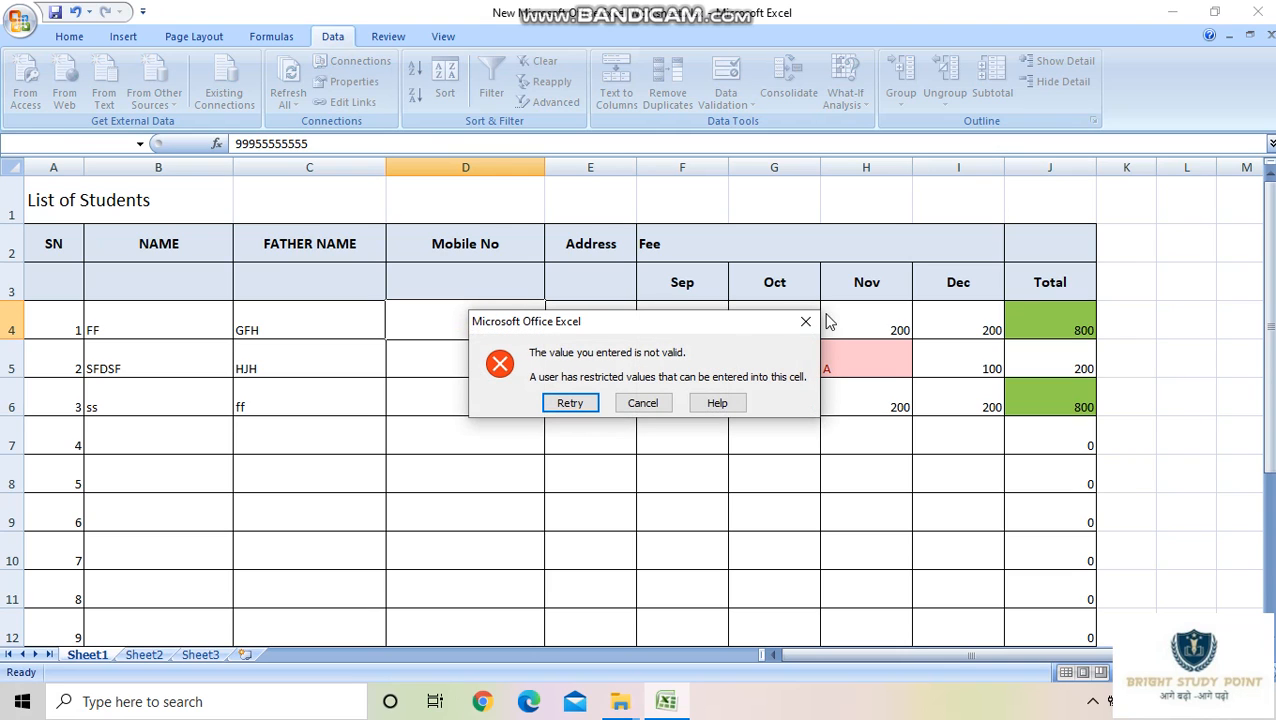
{"action": "left_click", "coordinate": [806, 321]}
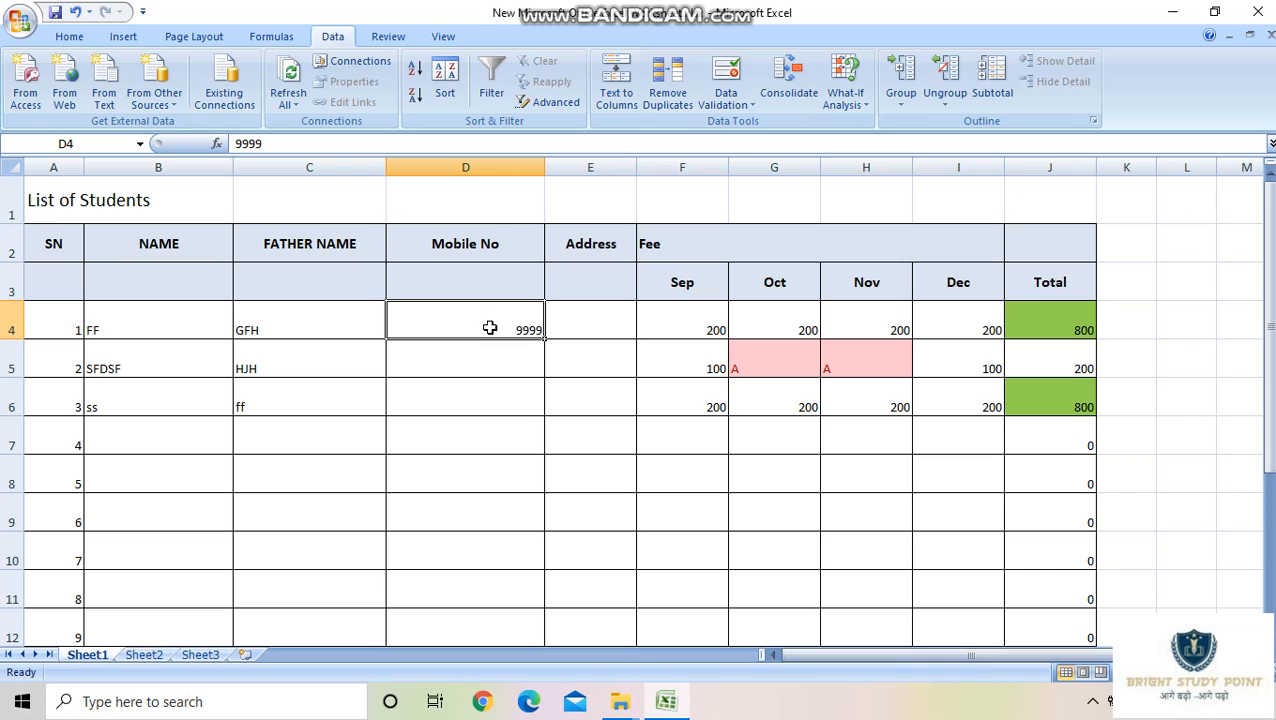
Test the validation by trying to enter a ten-digit mobile number in D4, retry it, then discard the entry
{"action": "type", "text": "9999999"}
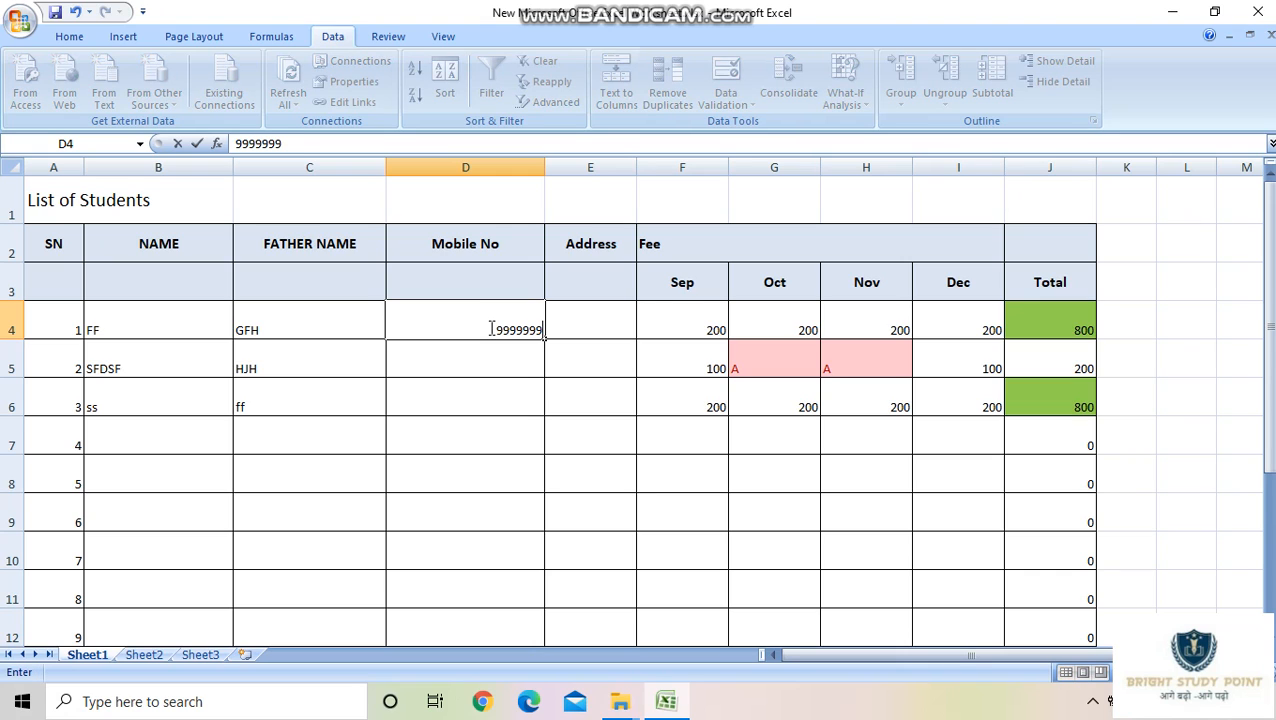
{"action": "type", "text": "999"}
{"action": "key", "text": "Return"}
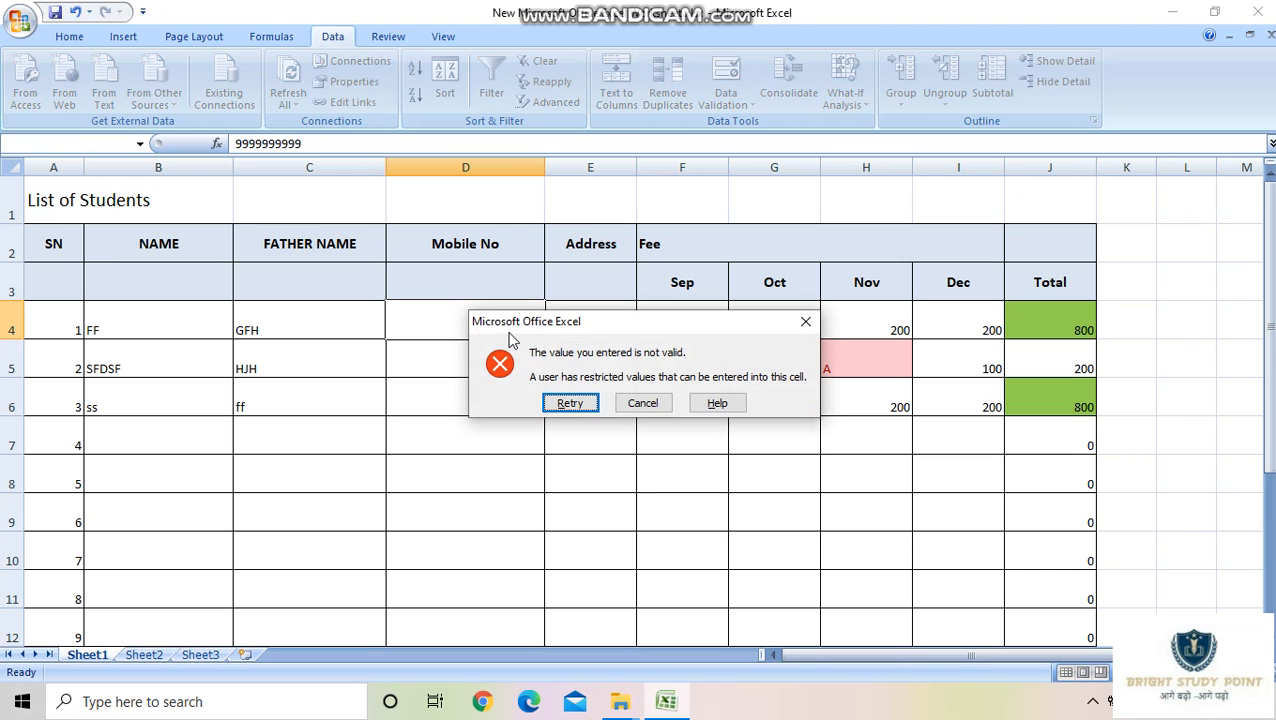
{"action": "left_click", "coordinate": [566, 404]}
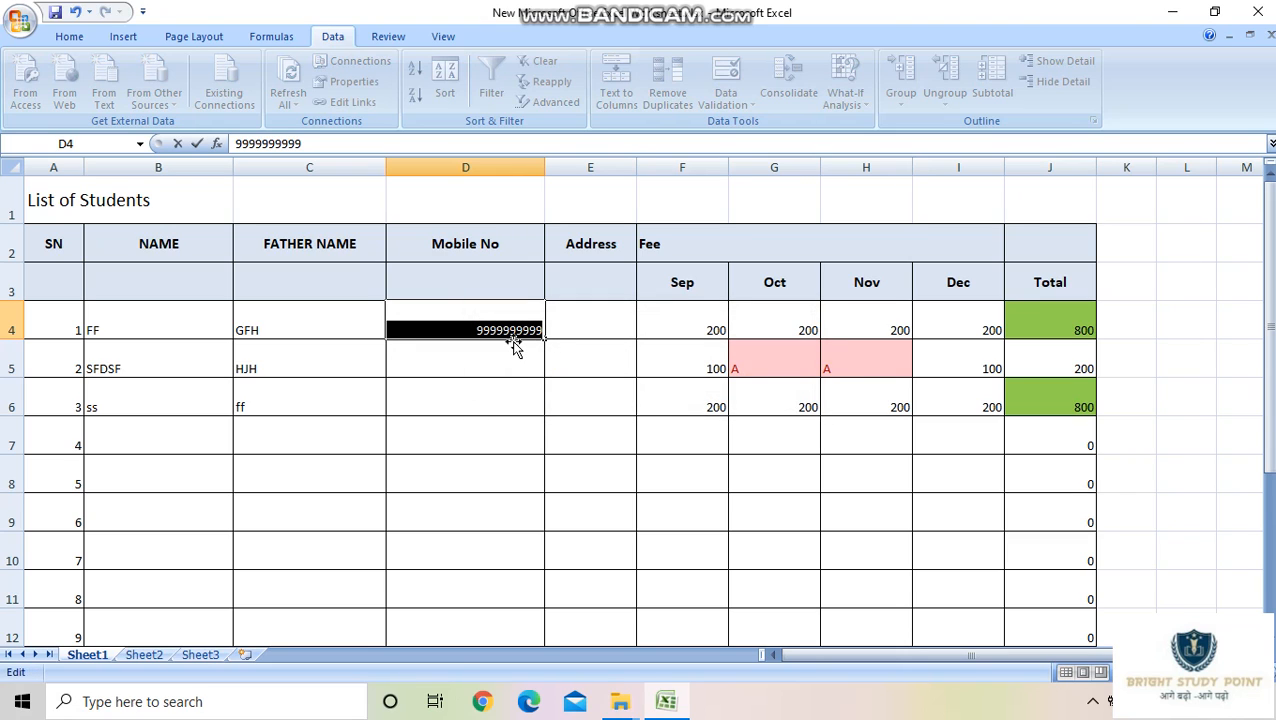
{"action": "type", "text": "9999"}
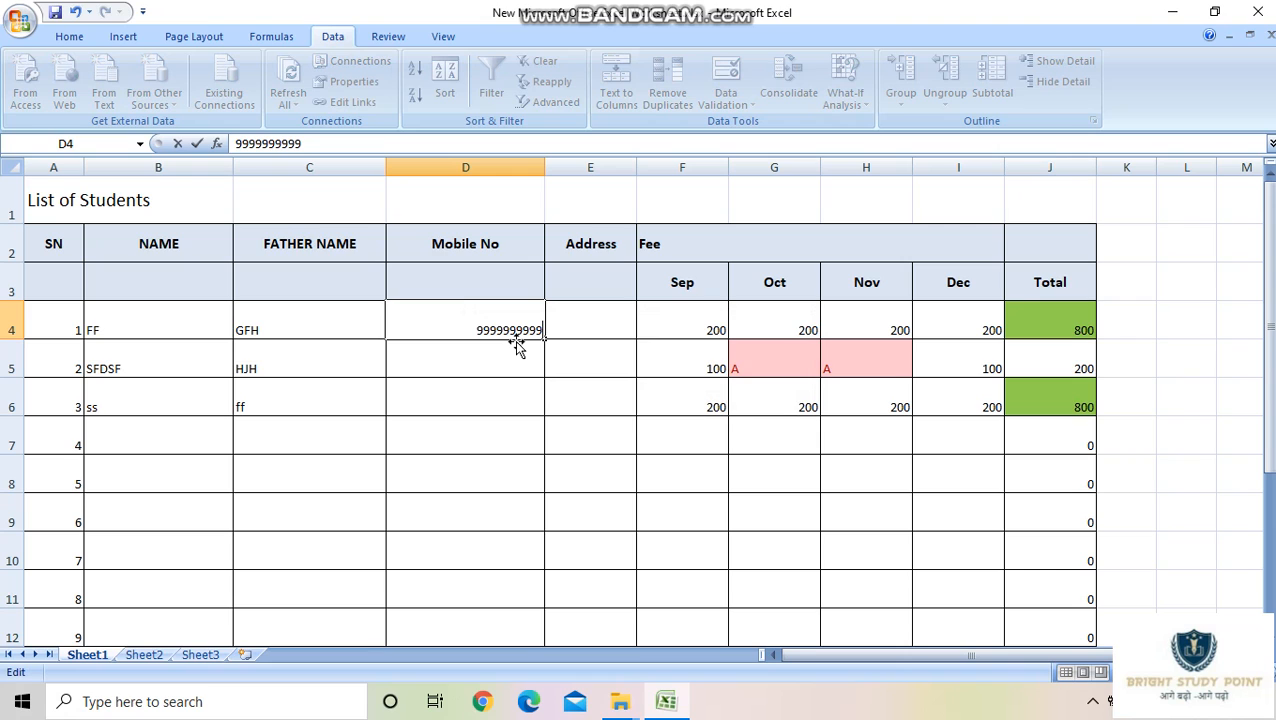
{"action": "key", "text": "Return"}
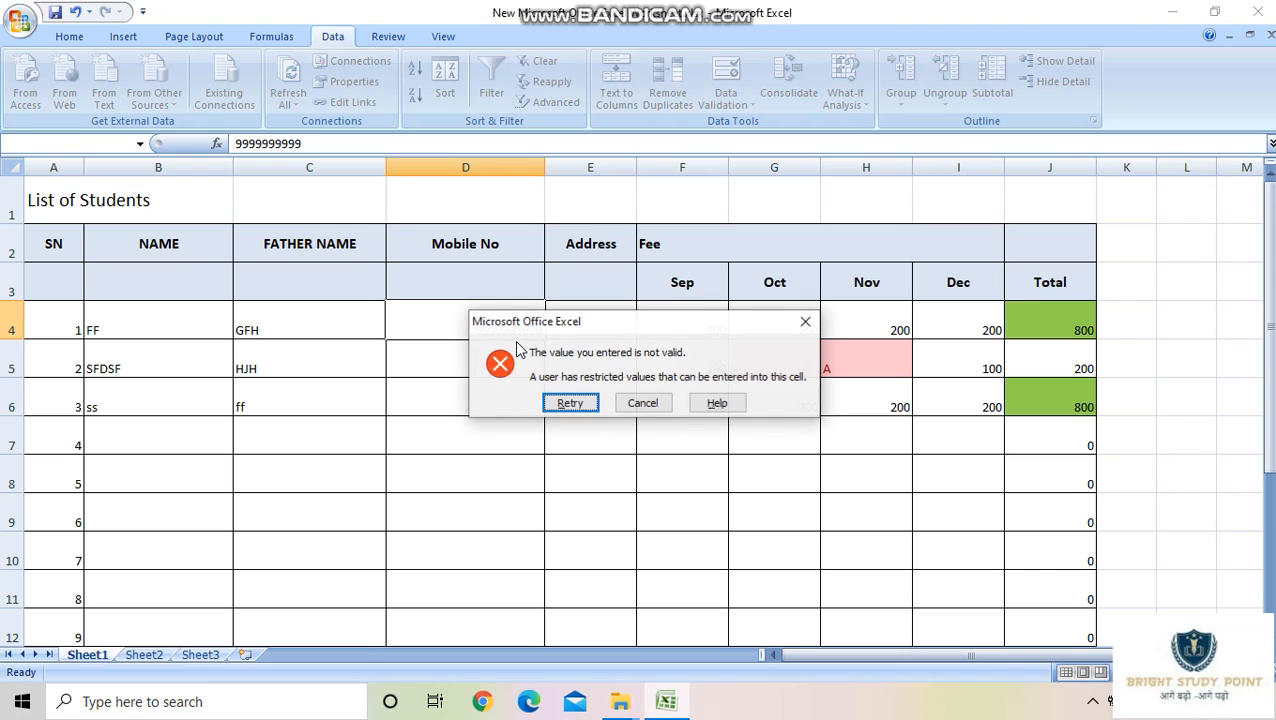
{"action": "left_click", "coordinate": [652, 410]}
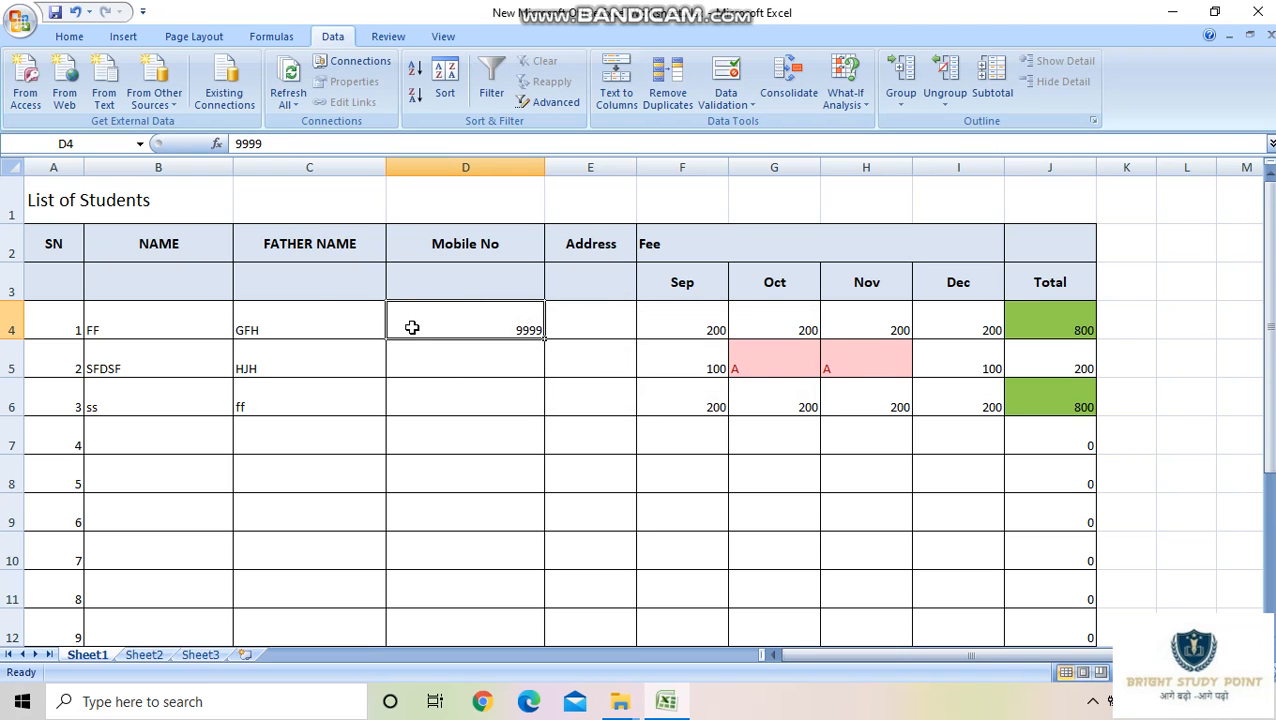
Review the Mobile No column's data validation criteria and the allowed value types, then leave the settings
{"action": "left_click", "coordinate": [466, 169]}
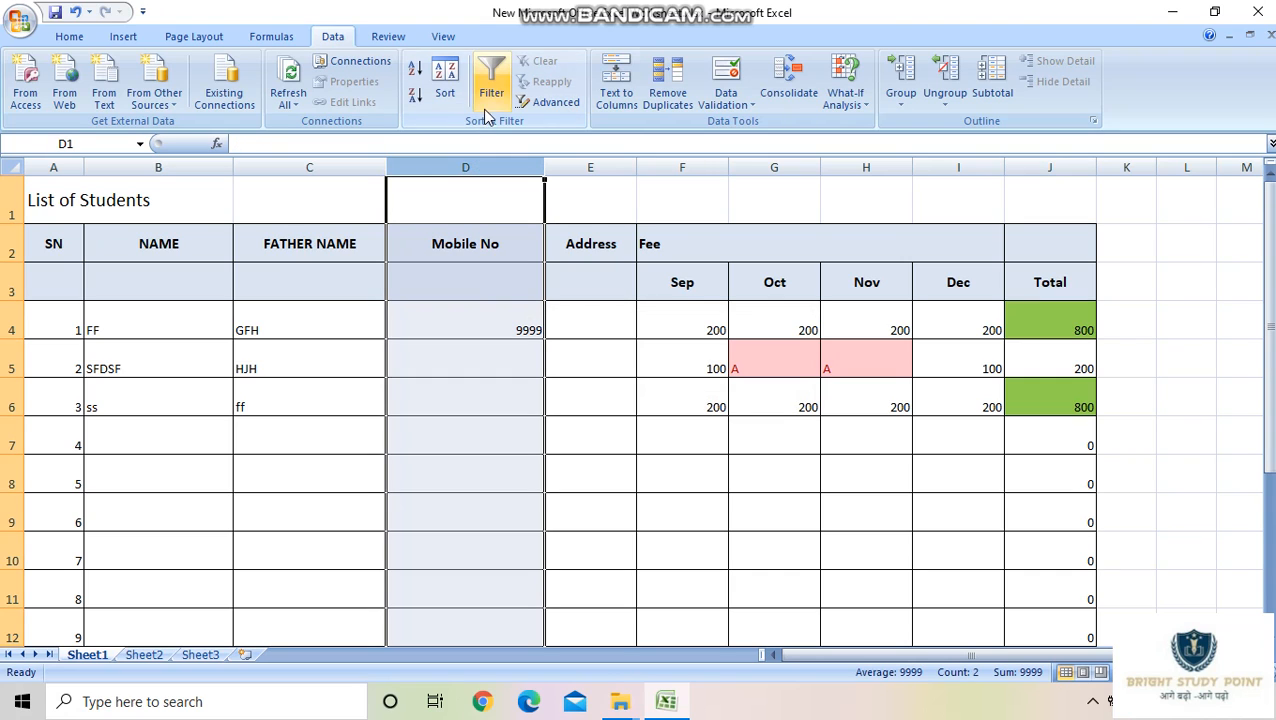
{"action": "left_click", "coordinate": [729, 108]}
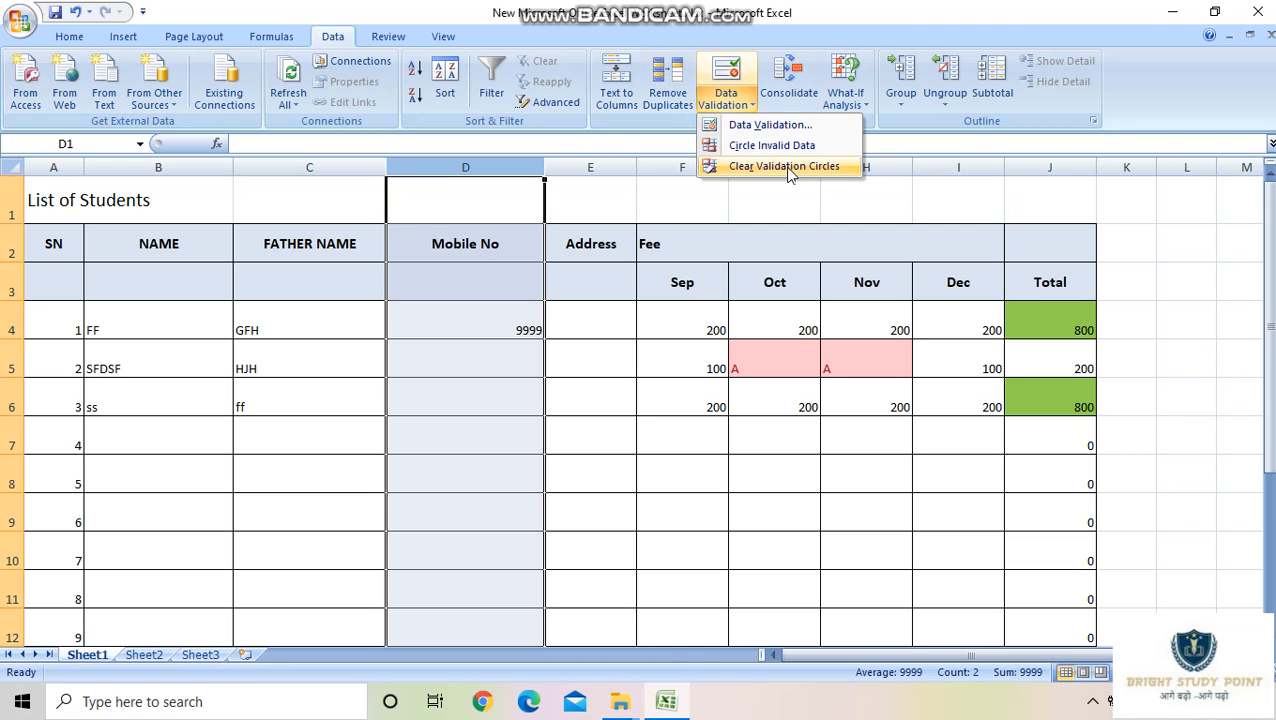
{"action": "left_click", "coordinate": [772, 125]}
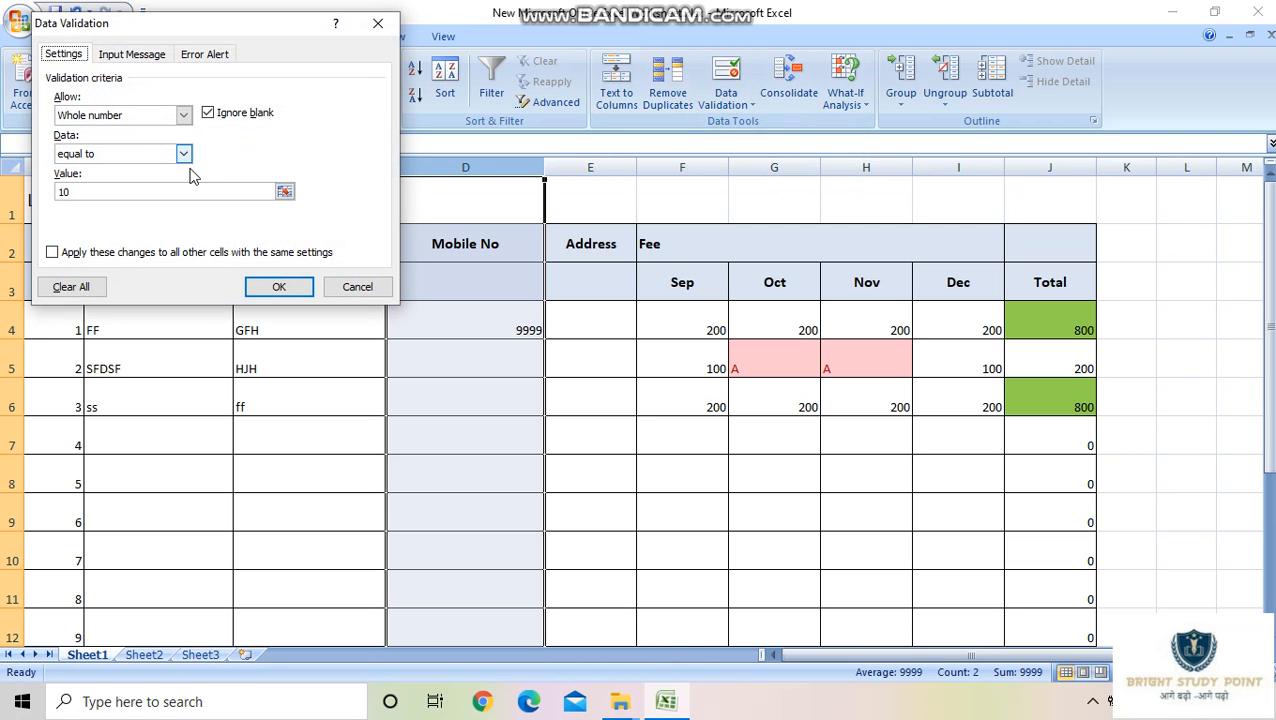
{"action": "left_click", "coordinate": [122, 116]}
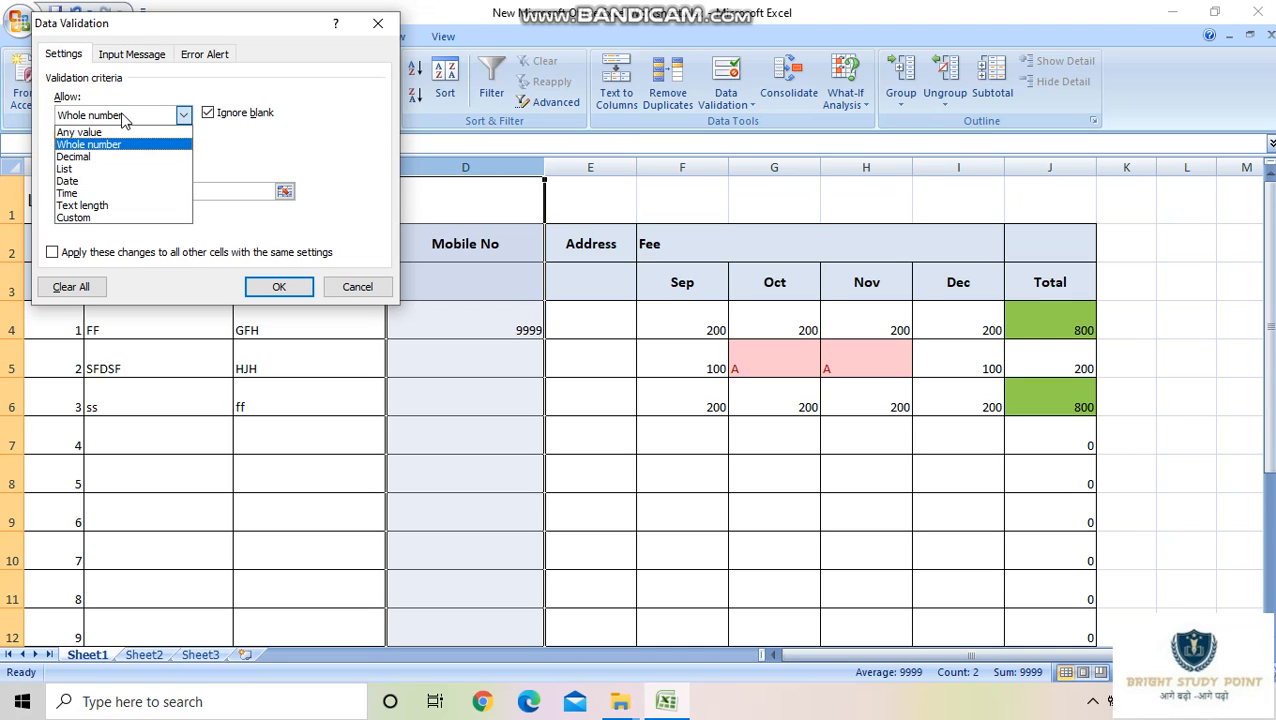
{"action": "left_click", "coordinate": [124, 116]}
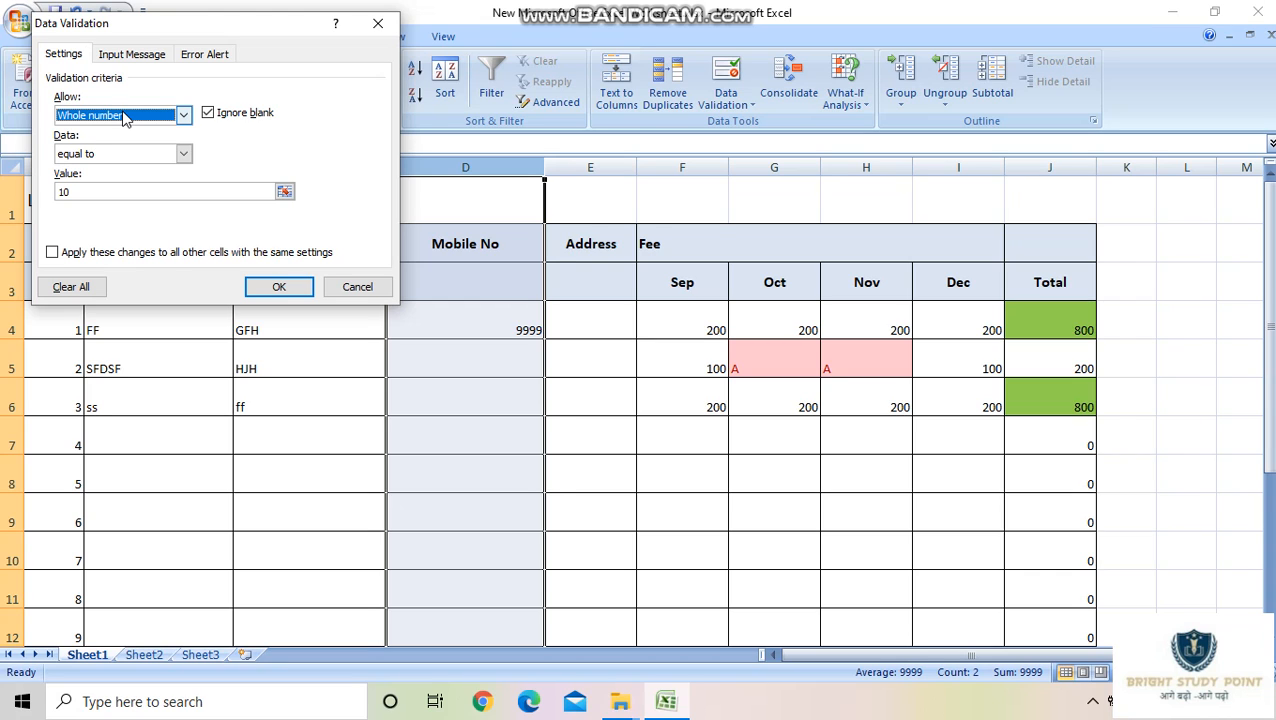
{"action": "key", "text": "Escape"}
Clear the first student's mobile number in D4
{"action": "left_click", "coordinate": [490, 322]}
{"action": "key", "text": "Delete"}
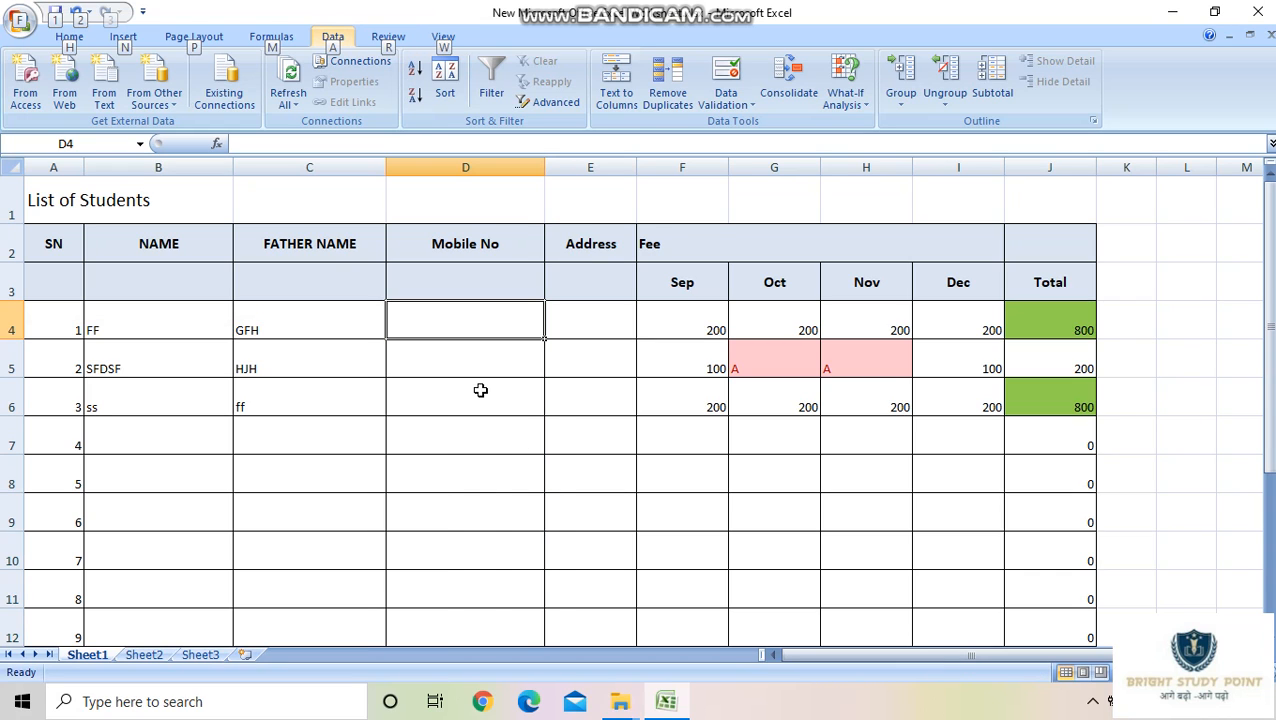
{"action": "left_click", "coordinate": [478, 322]}
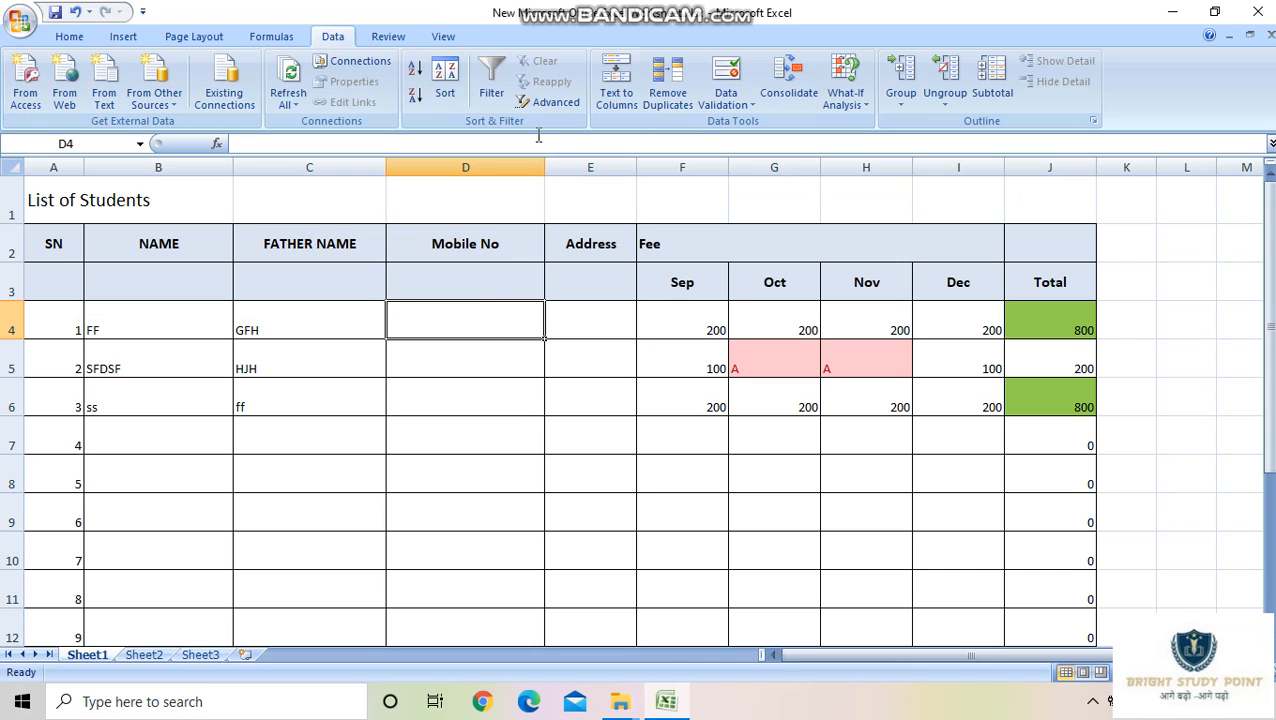
Set the Mobile No column's data validation to allow Text length, equal to 10
{"action": "left_click", "coordinate": [466, 167]}
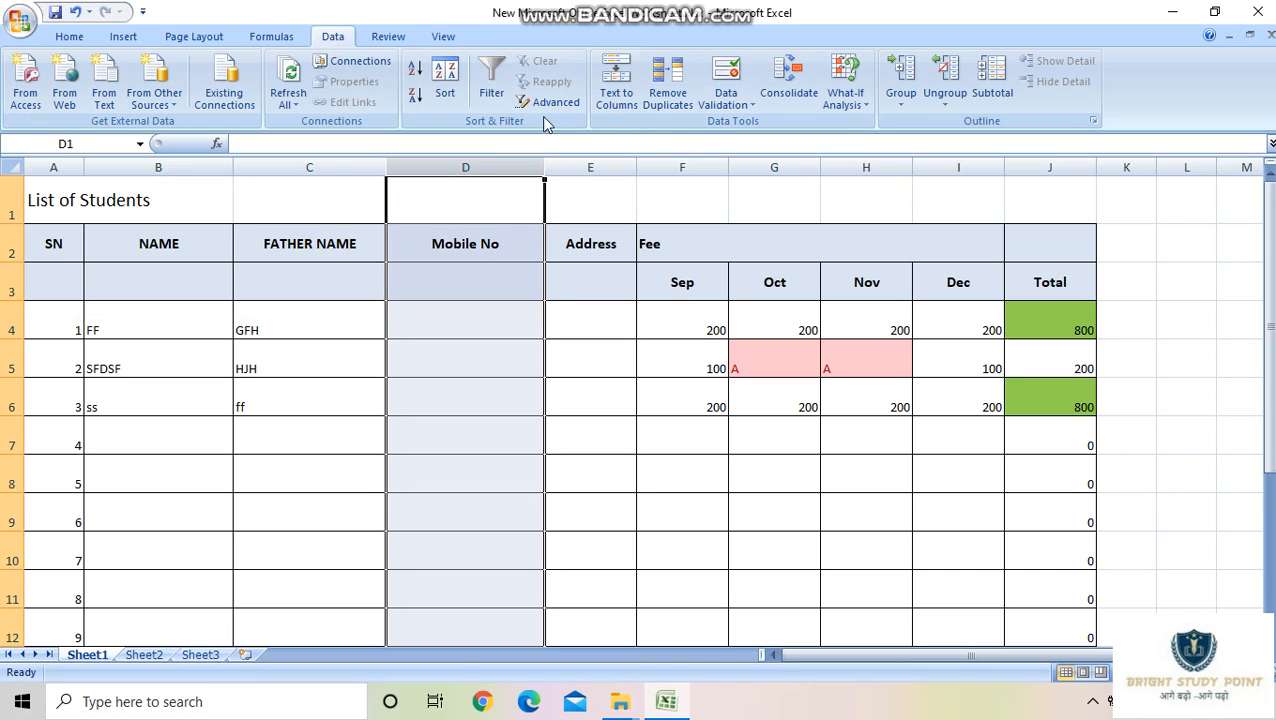
{"action": "left_click", "coordinate": [726, 98]}
{"action": "left_click", "coordinate": [750, 125]}
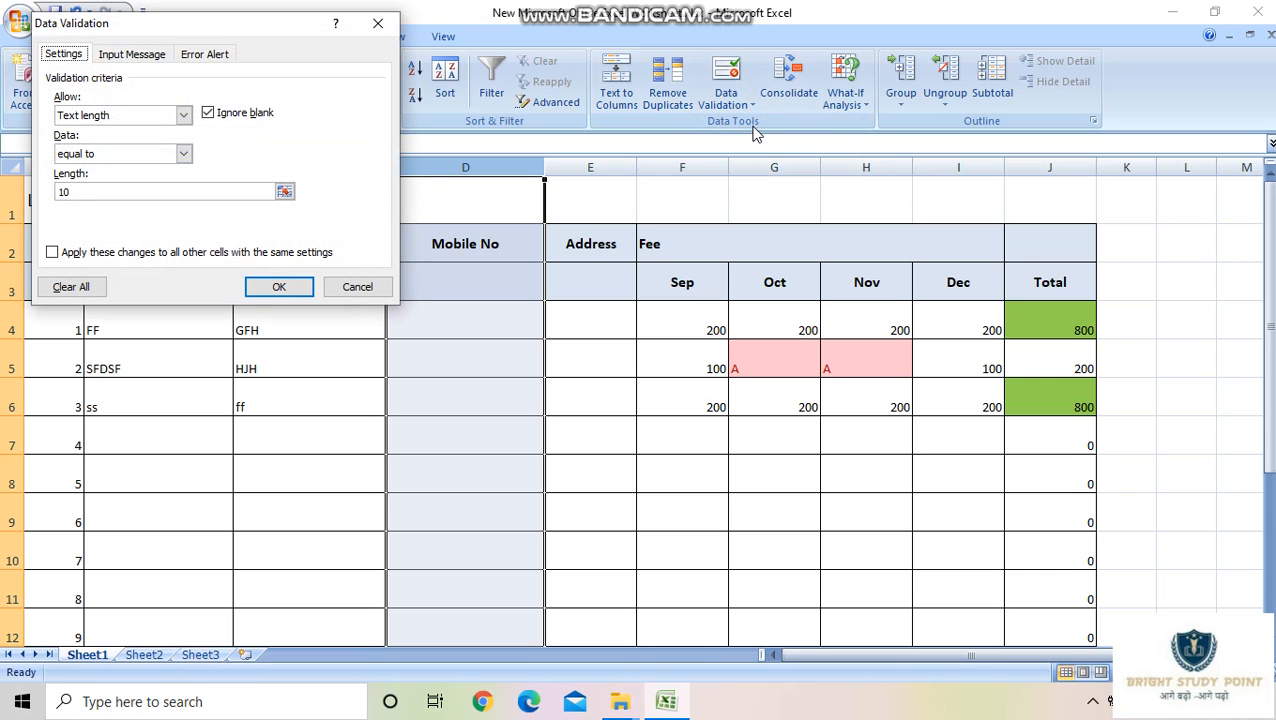
{"action": "left_click", "coordinate": [84, 117]}
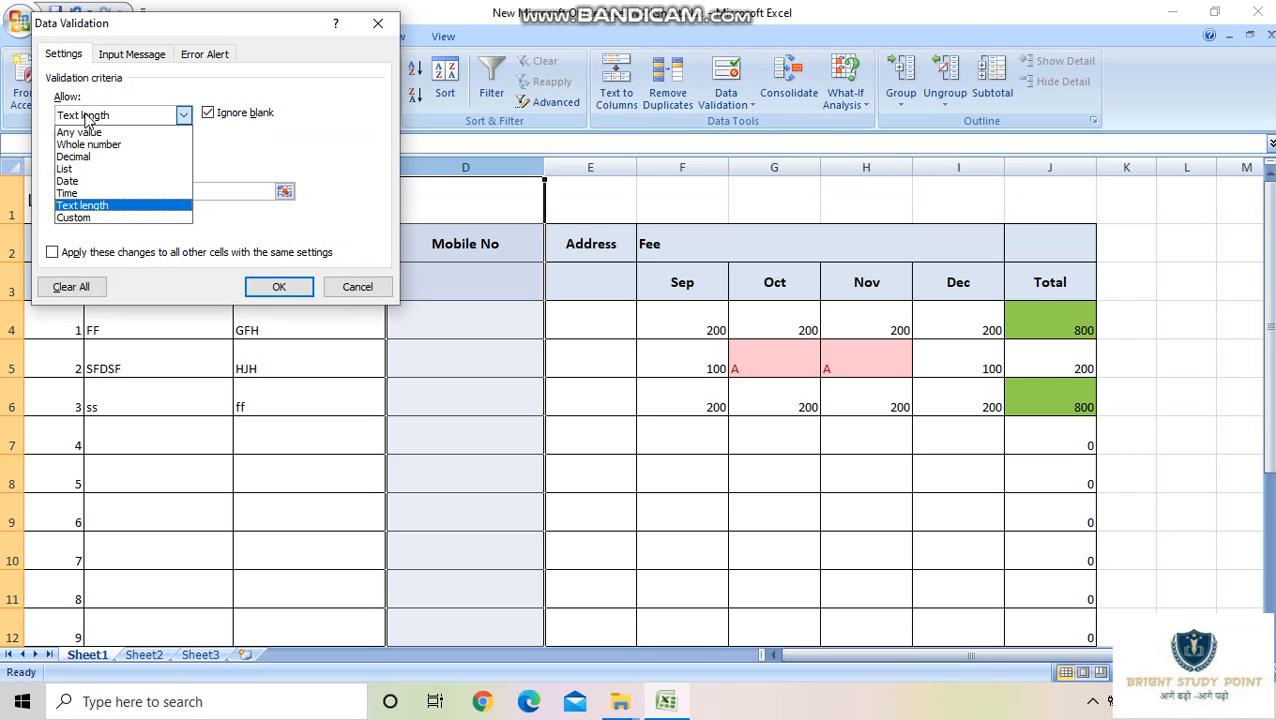
{"action": "left_click", "coordinate": [90, 206]}
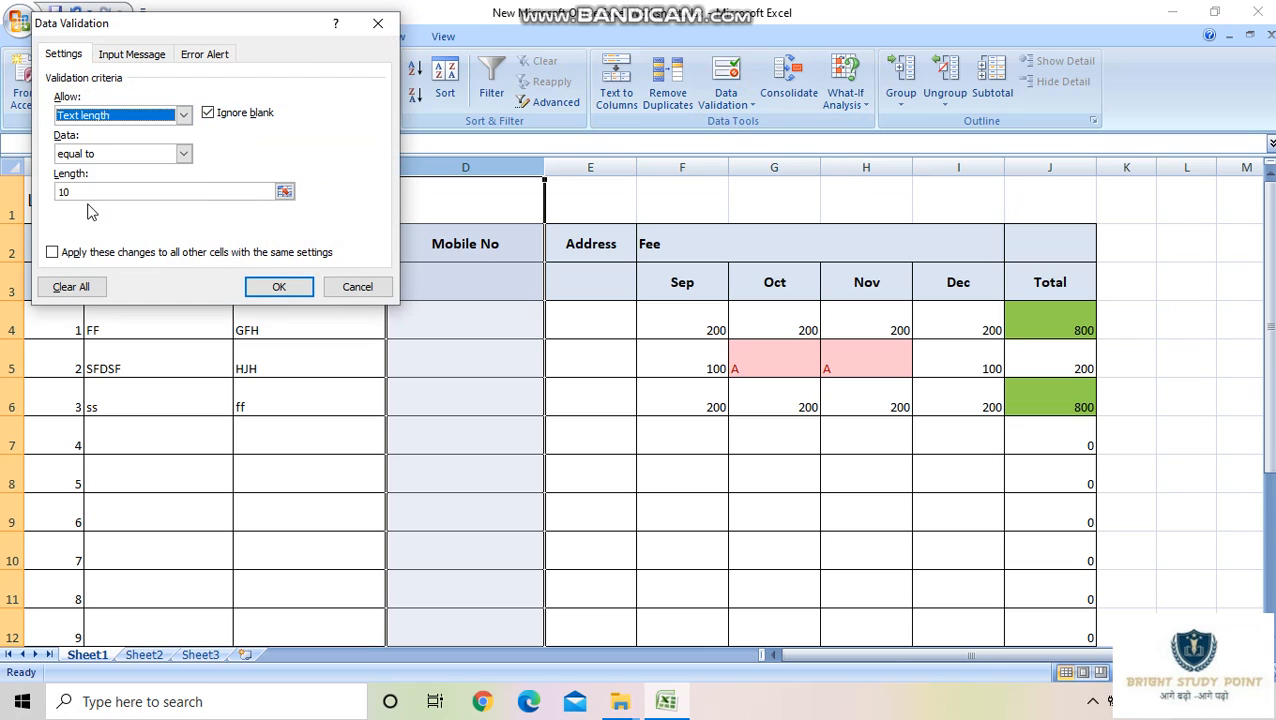
{"action": "left_click", "coordinate": [112, 190]}
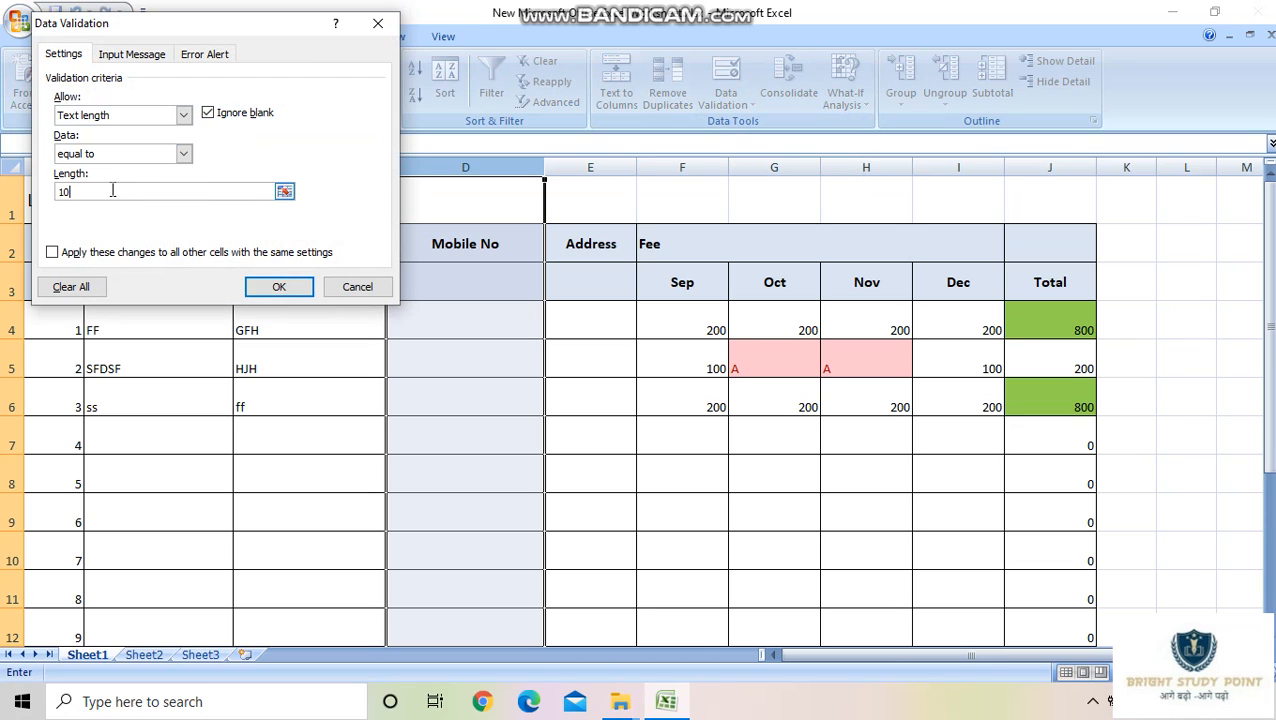
Set the validation's input message to "Please enter 10 digits" under the title "Check No of digits"
{"action": "left_click", "coordinate": [132, 54]}
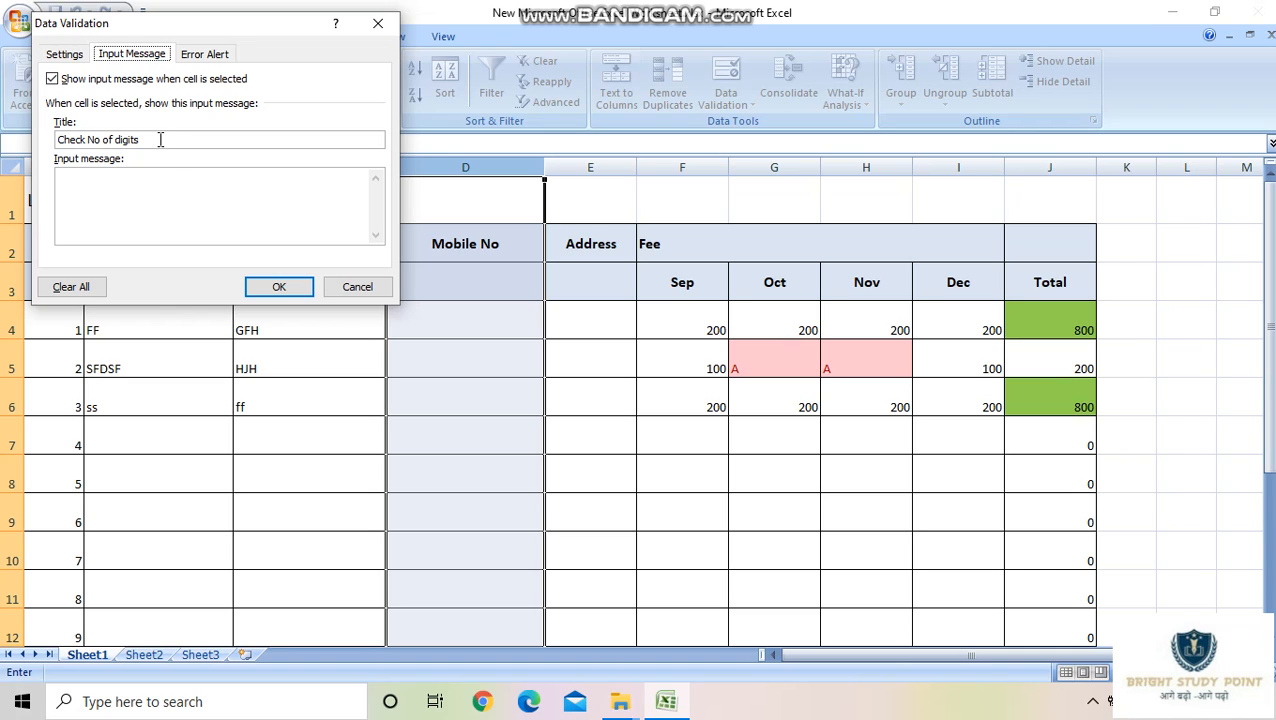
{"action": "left_click", "coordinate": [116, 175]}
{"action": "type", "text": "YOu"}
{"action": "key", "text": "BackSpace"}
{"action": "type", "text": "p"}
{"action": "key", "text": "BackSpace"}
{"action": "type", "text": "Please"}
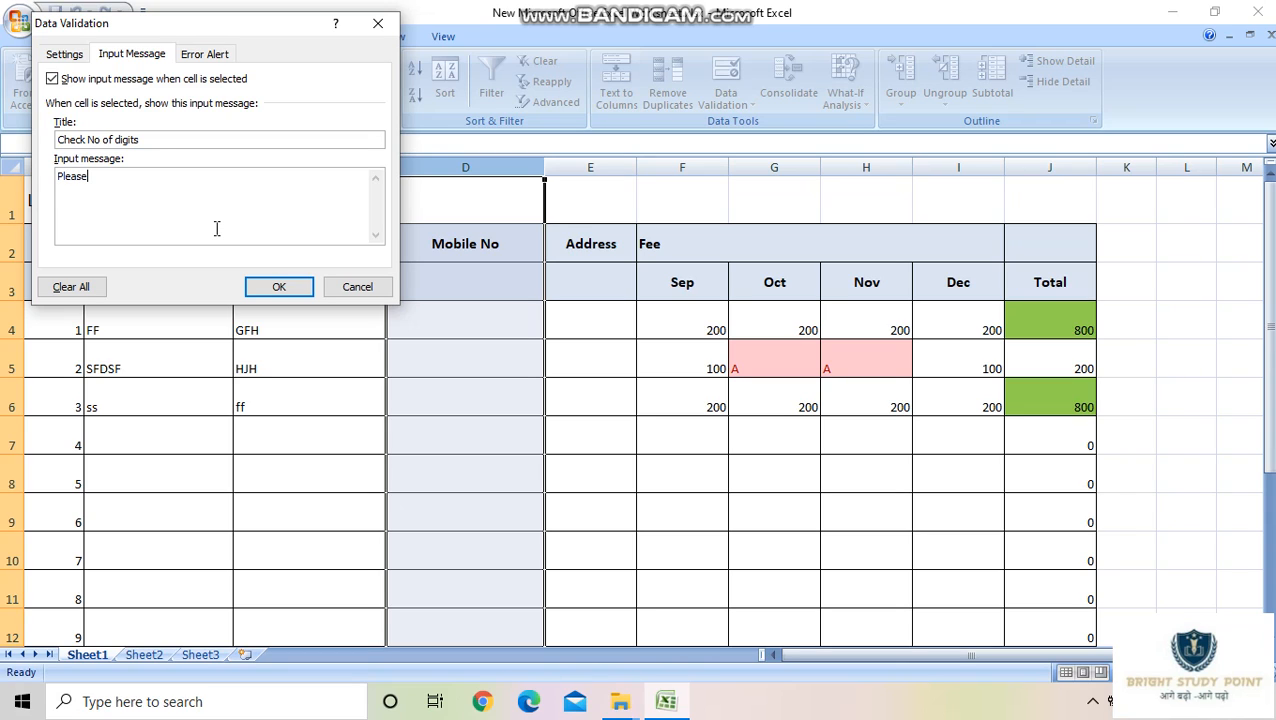
{"action": "type", "text": "enter 10 digits"}
Keep the error alert style as Stop, enter the error message "Please Enter exactly ten digits", and apply the validation
{"action": "left_click", "coordinate": [226, 56]}
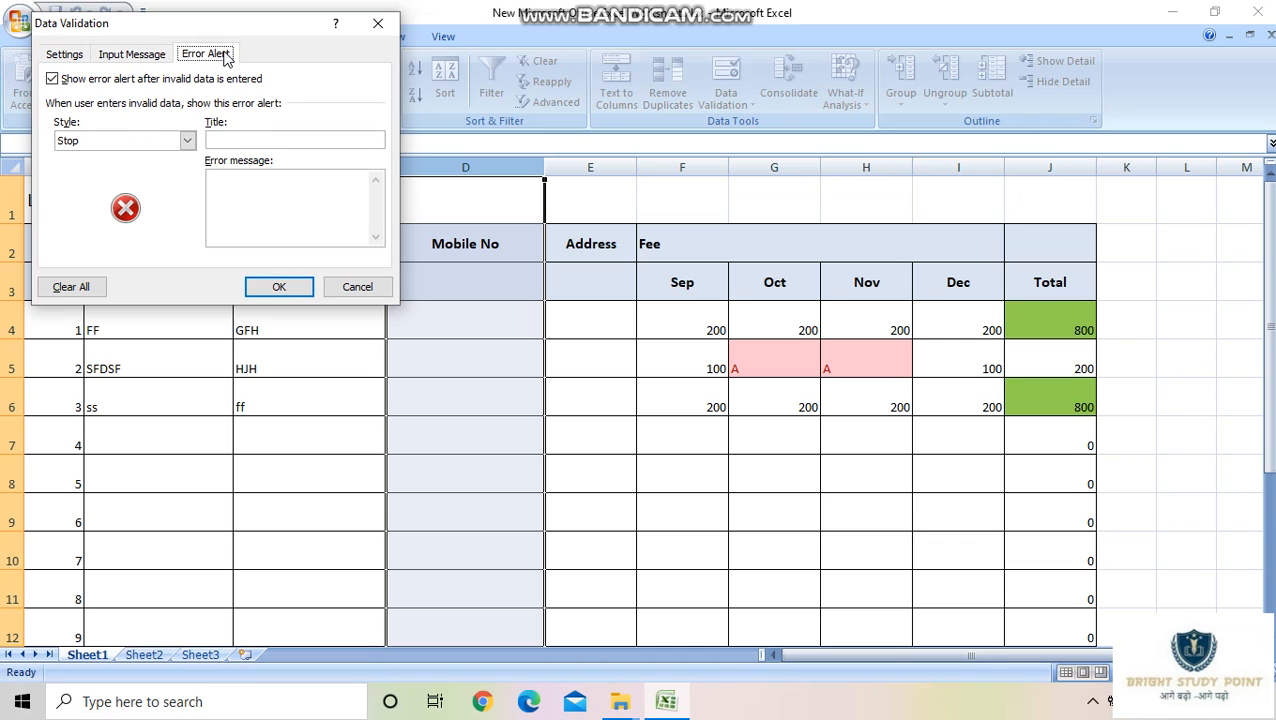
{"action": "left_click", "coordinate": [160, 143]}
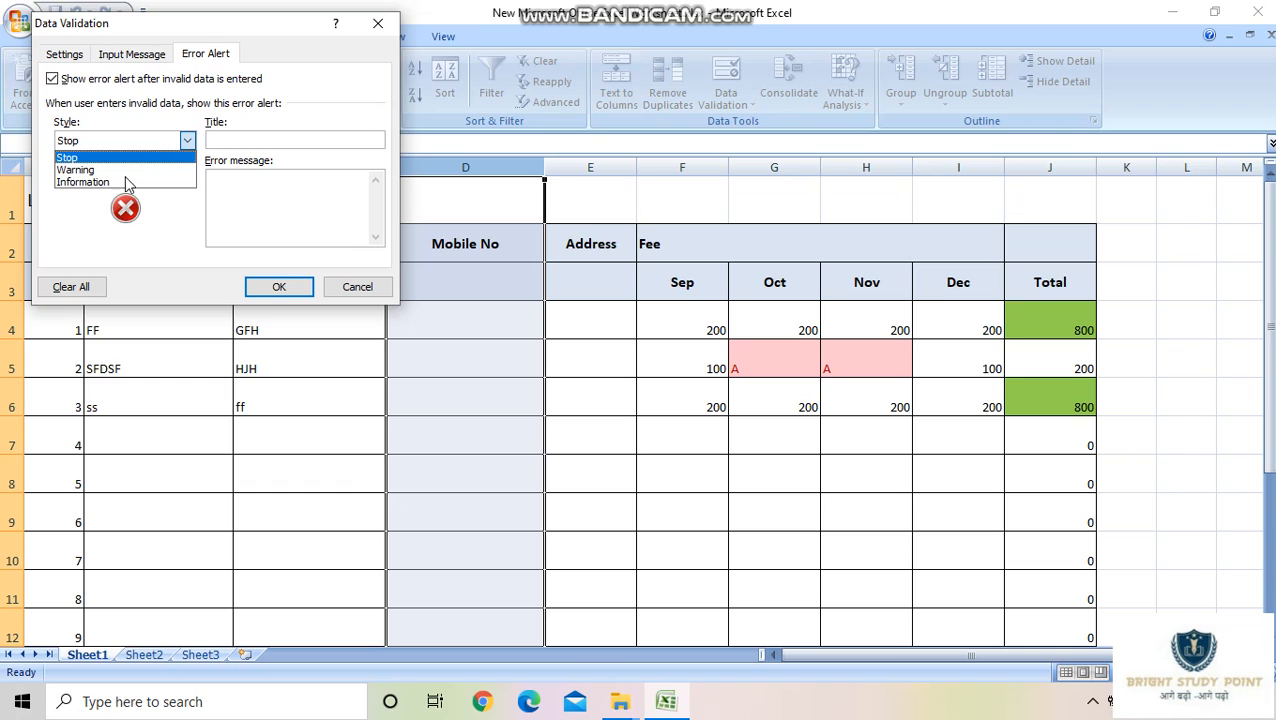
{"action": "left_click", "coordinate": [137, 142]}
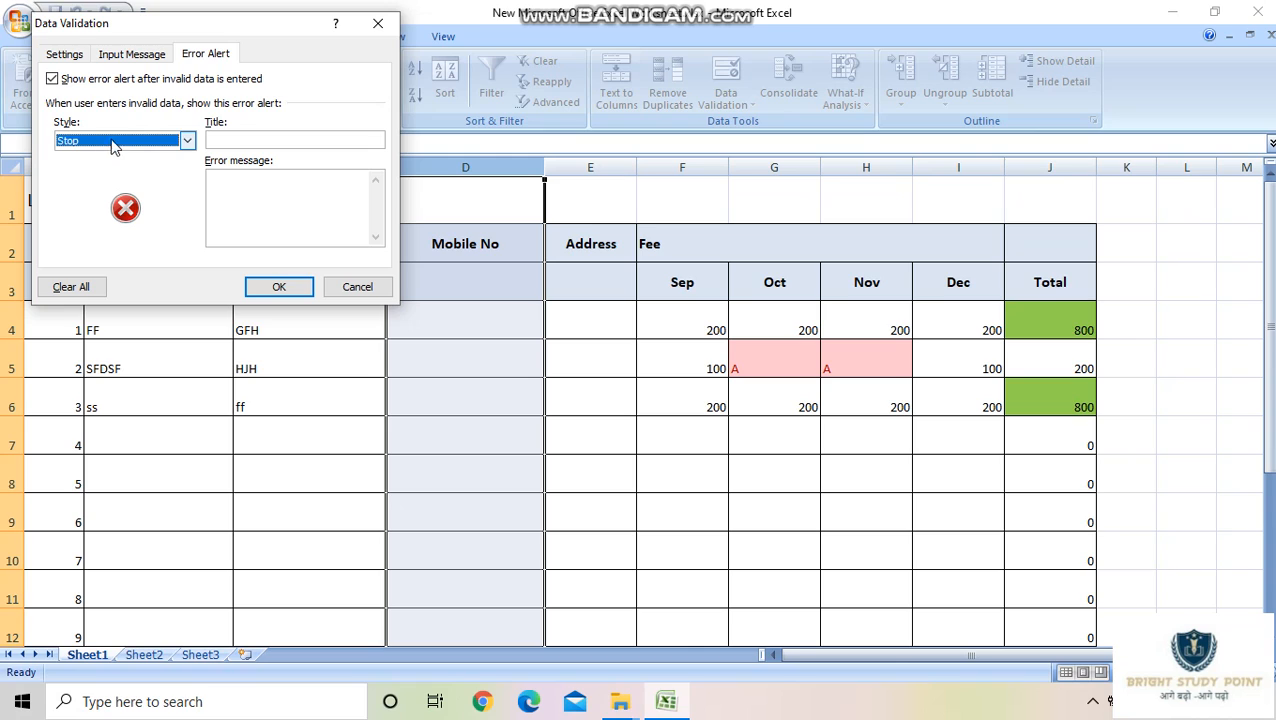
{"action": "left_click", "coordinate": [277, 199]}
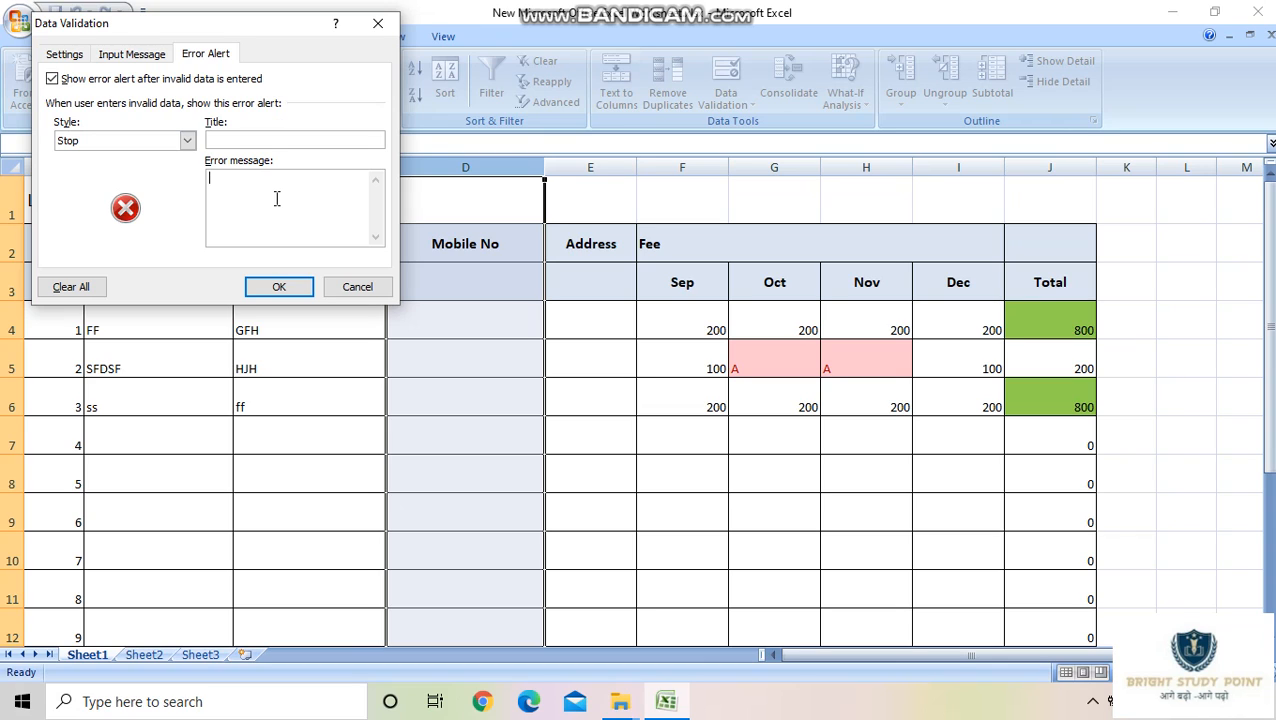
{"action": "type", "text": "Please Enter onl"}
{"action": "key", "text": "BackSpace"}
{"action": "key", "text": "BackSpace"}
{"action": "key", "text": "BackSpace"}
{"action": "type", "text": "exactly ten digits"}
{"action": "left_click", "coordinate": [279, 287]}
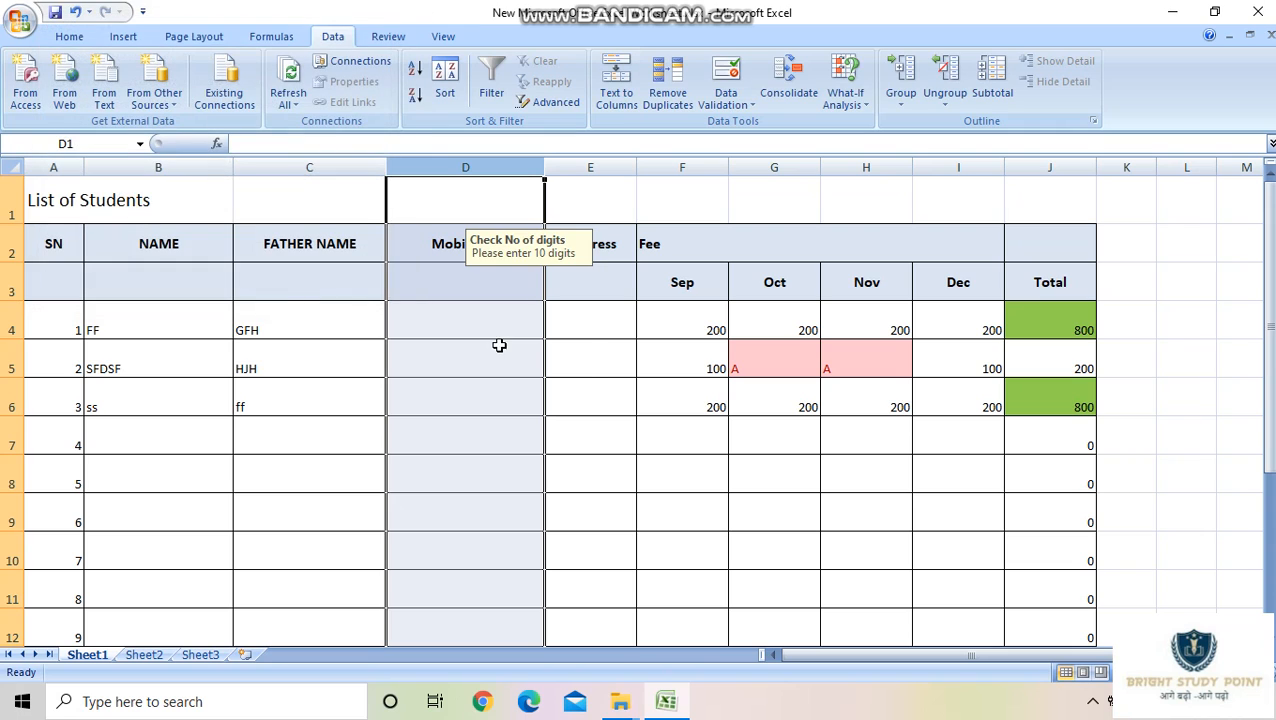
Test the rule by trying to enter 2222 as the first student's mobile number in D4, retry it, then dismiss the alert
{"action": "left_click", "coordinate": [470, 328]}
{"action": "type", "text": "2222"}
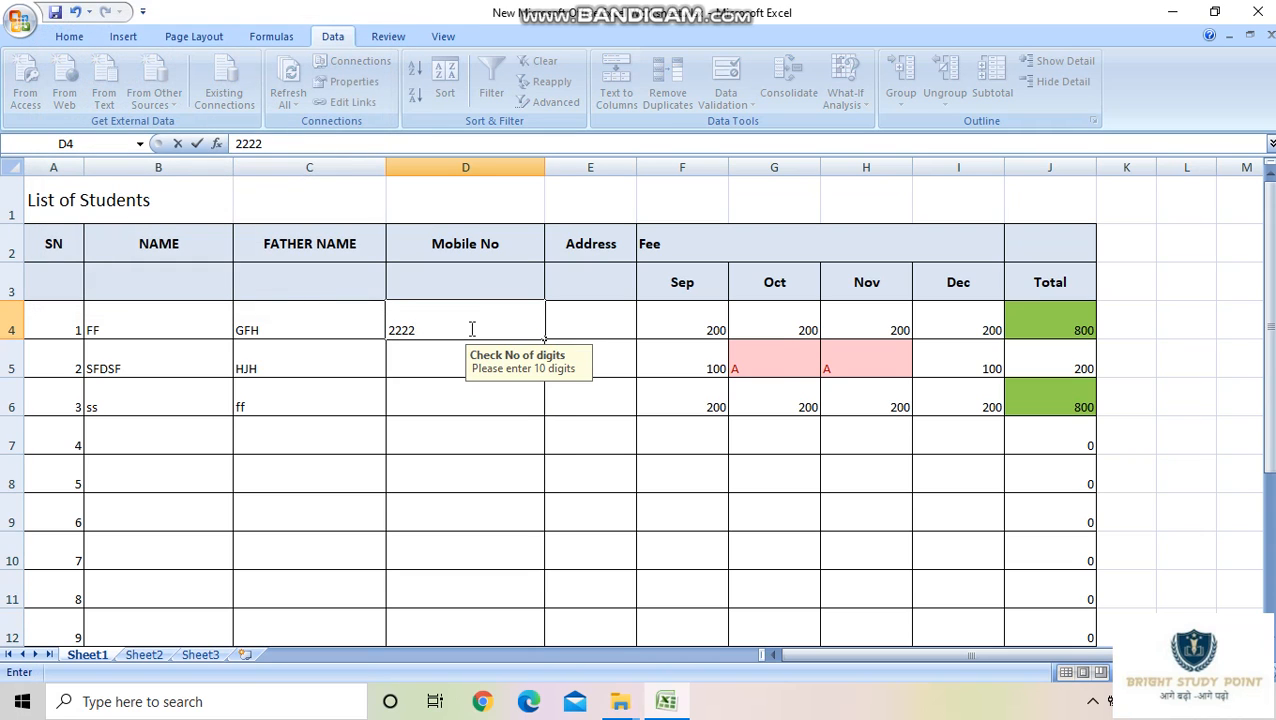
{"action": "left_click", "coordinate": [550, 530]}
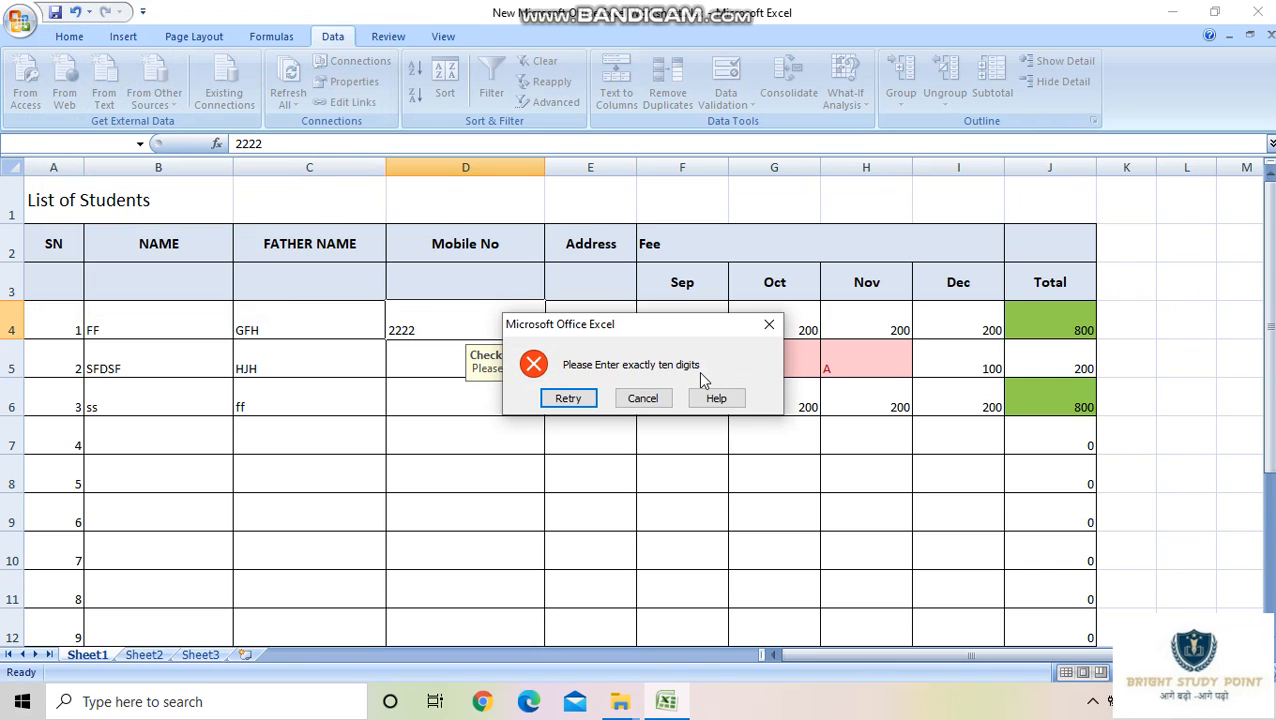
{"action": "left_click", "coordinate": [568, 398]}
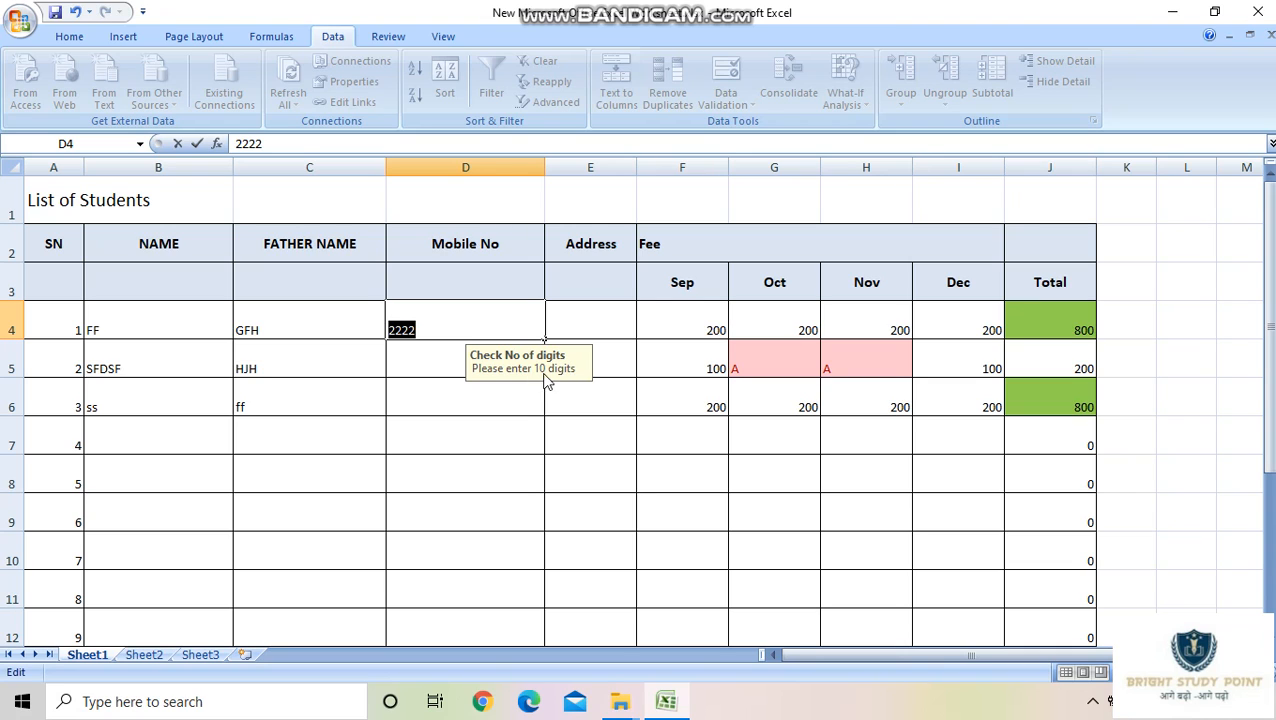
{"action": "left_click", "coordinate": [418, 366]}
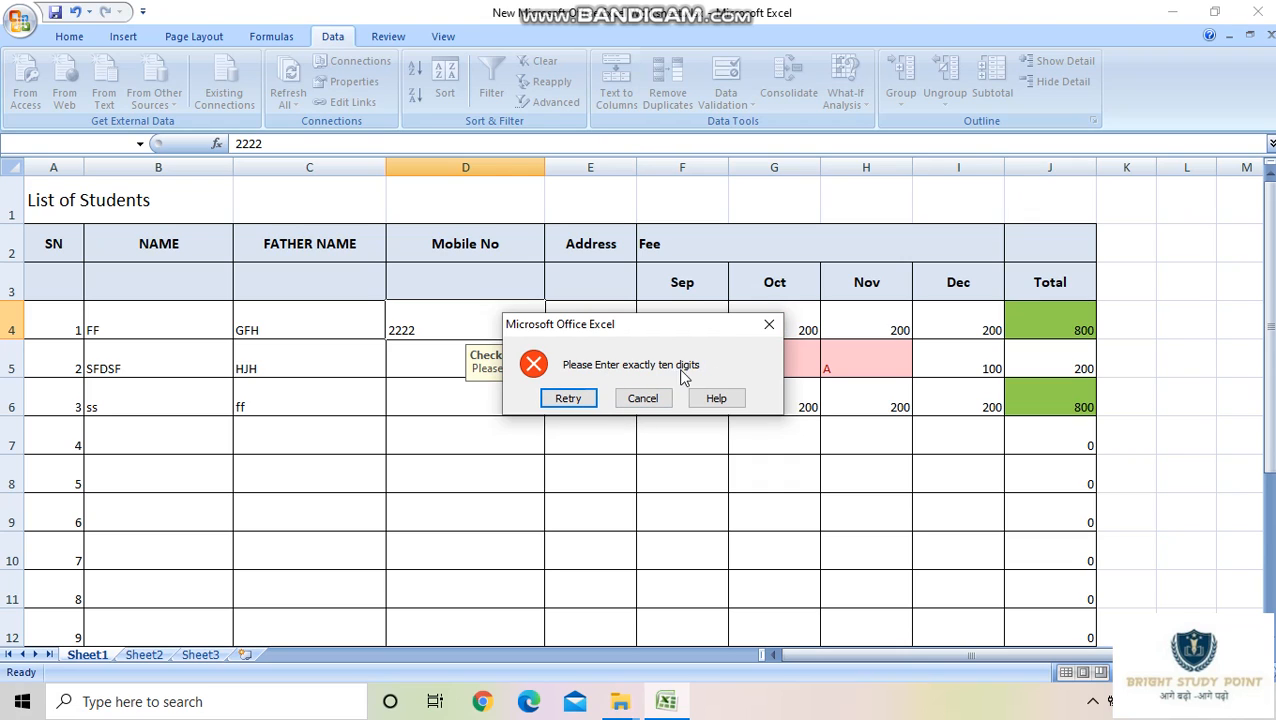
{"action": "left_click", "coordinate": [769, 325]}
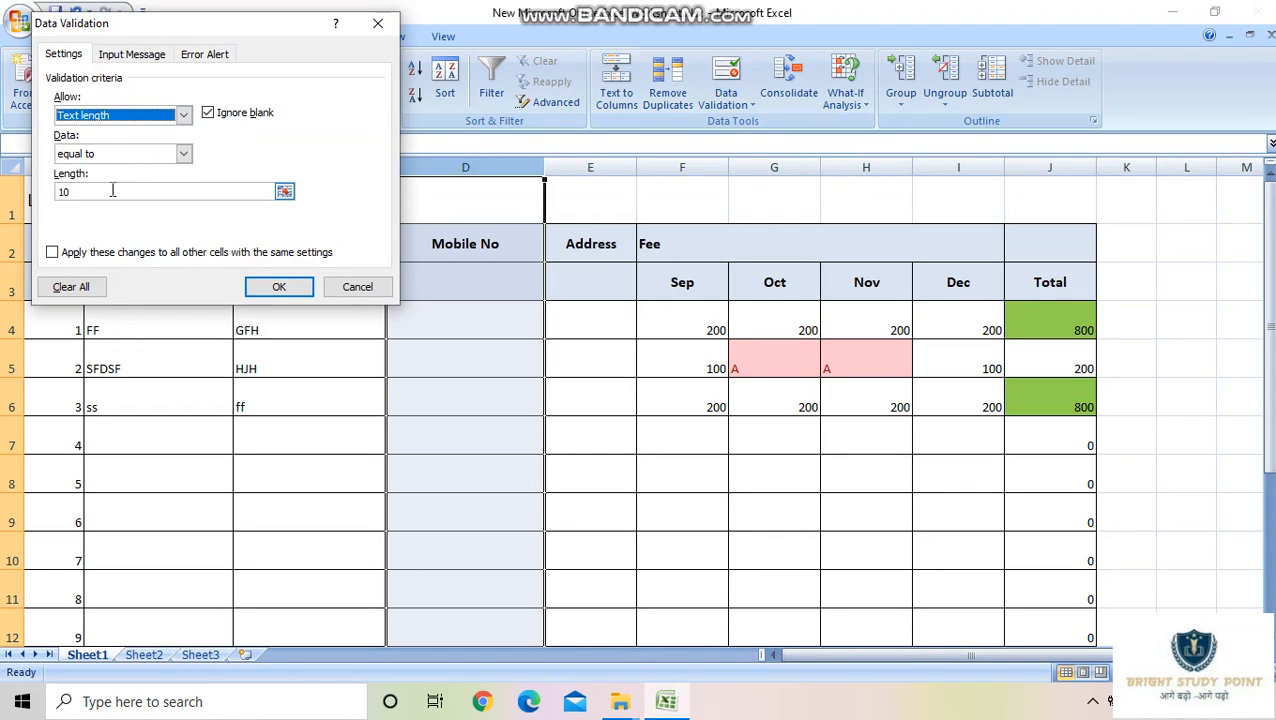
Keep the Mobile No text length at 10 and enter "Please enter 10 digits" as the validation's input message
{"action": "left_click", "coordinate": [113, 190]}
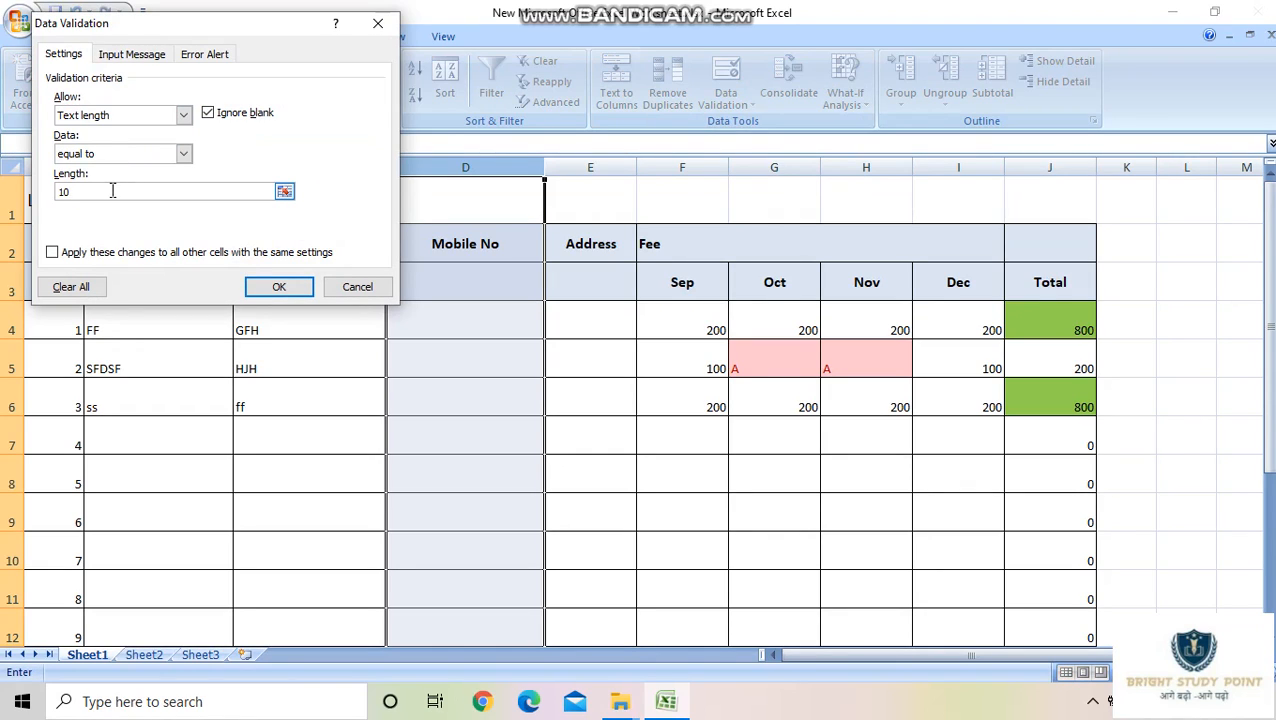
{"action": "left_click", "coordinate": [150, 56]}
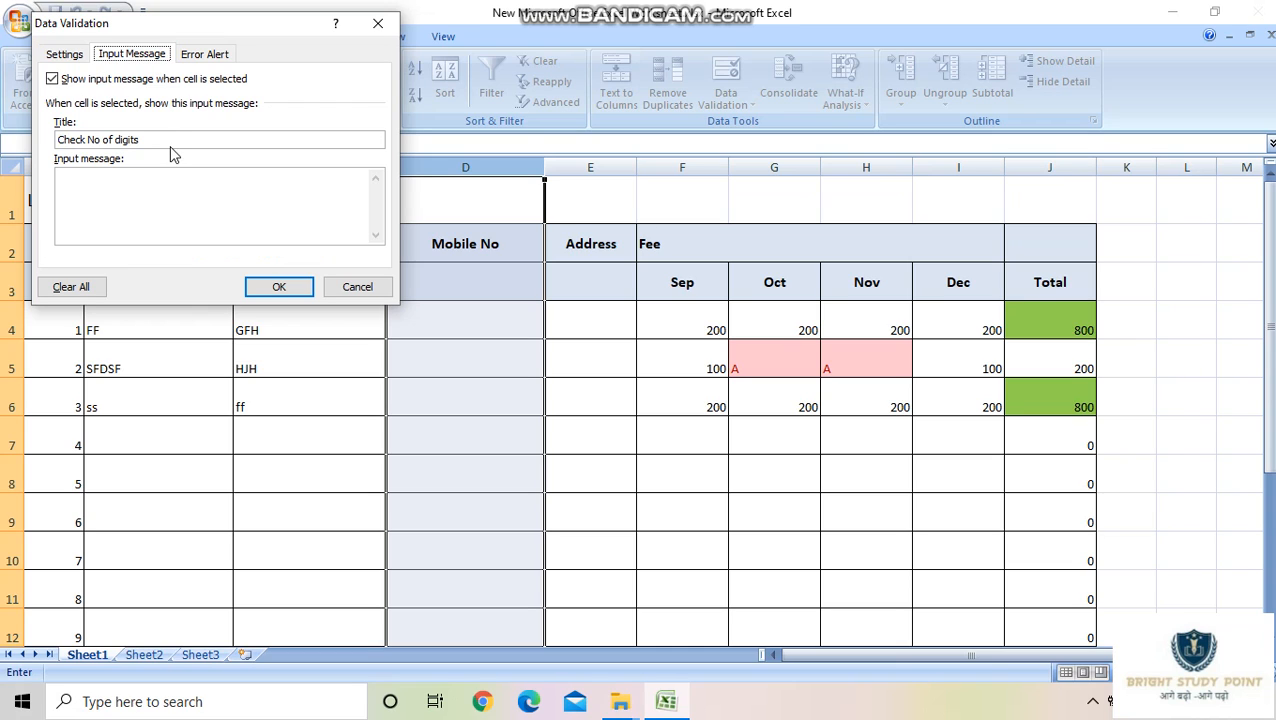
{"action": "left_click", "coordinate": [119, 172]}
{"action": "type", "text": "Please en"}
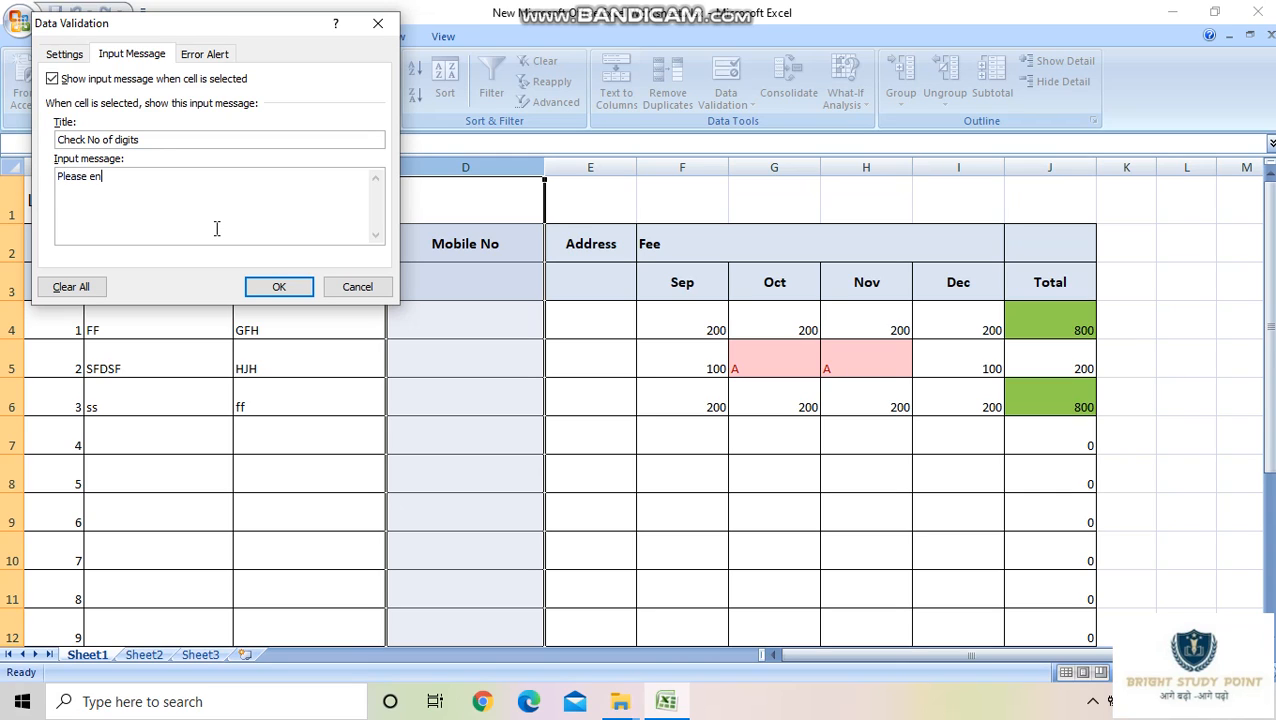
{"action": "type", "text": "ter 10 digits"}
Keep the Mobile No validation's error alert style as Stop, set its error message to "Please Enter exactly ten digits", and apply the validation
{"action": "left_click", "coordinate": [226, 55]}
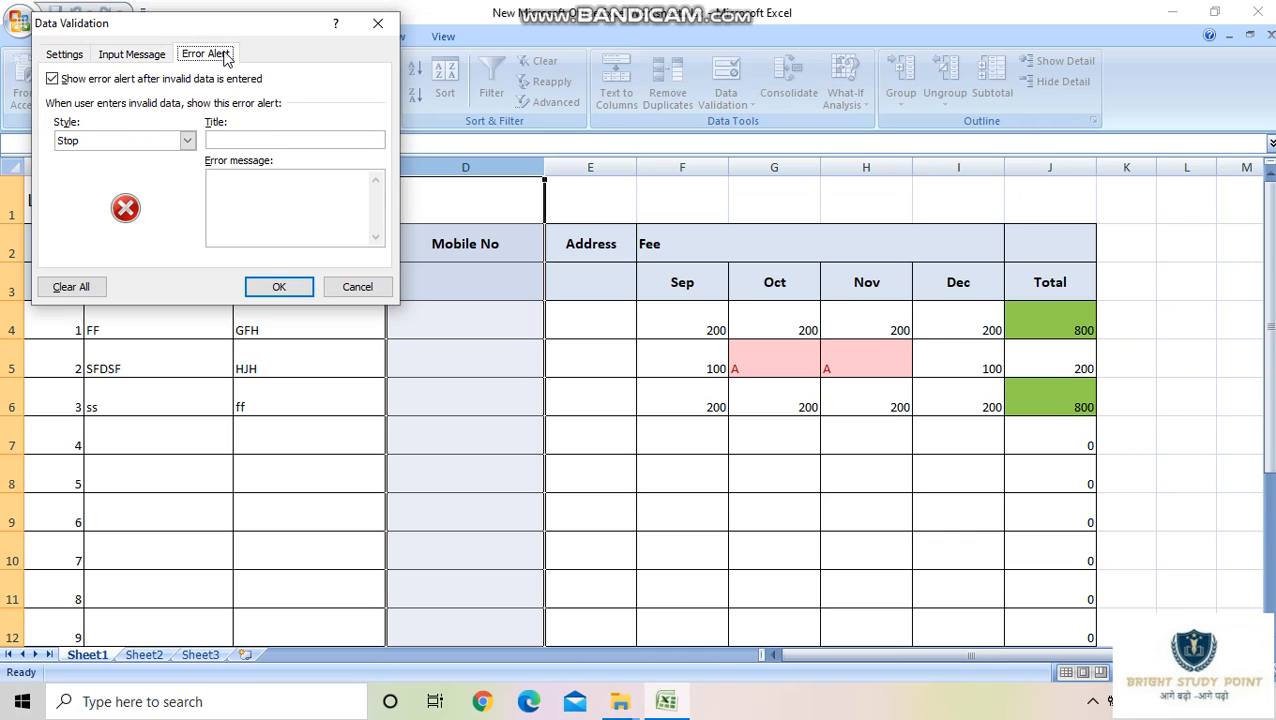
{"action": "left_click", "coordinate": [158, 143]}
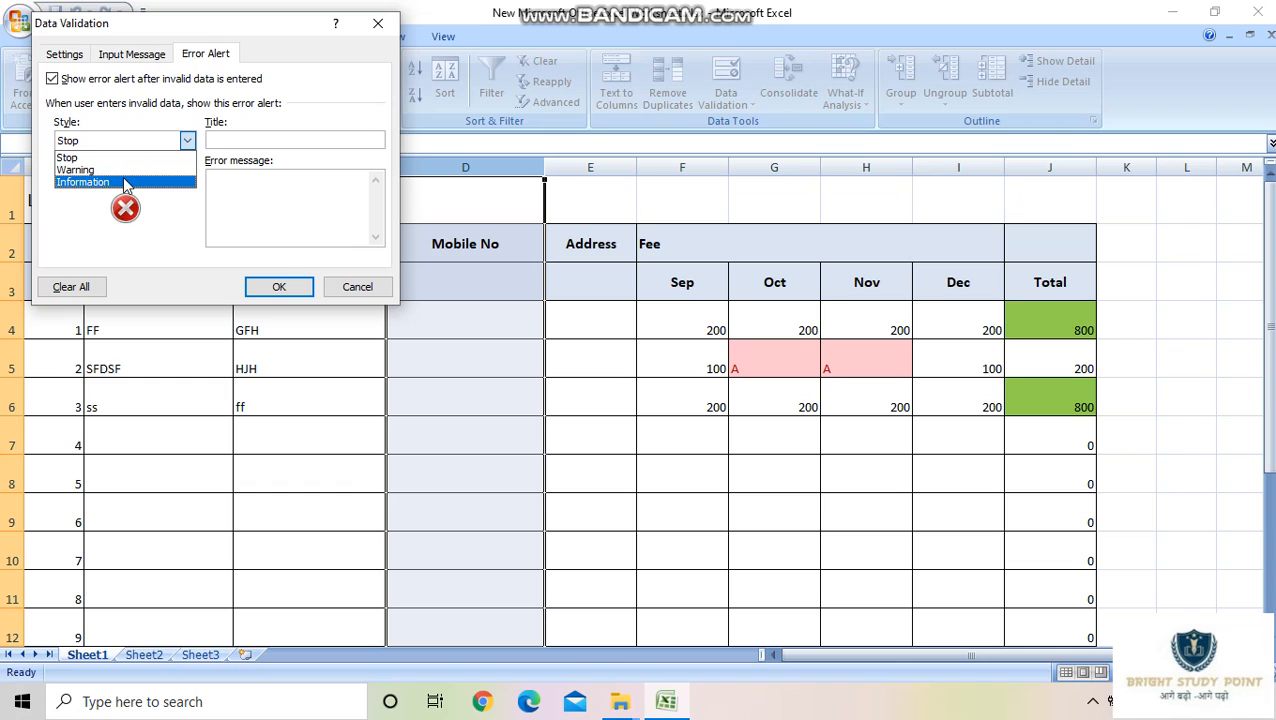
{"action": "left_click", "coordinate": [137, 145]}
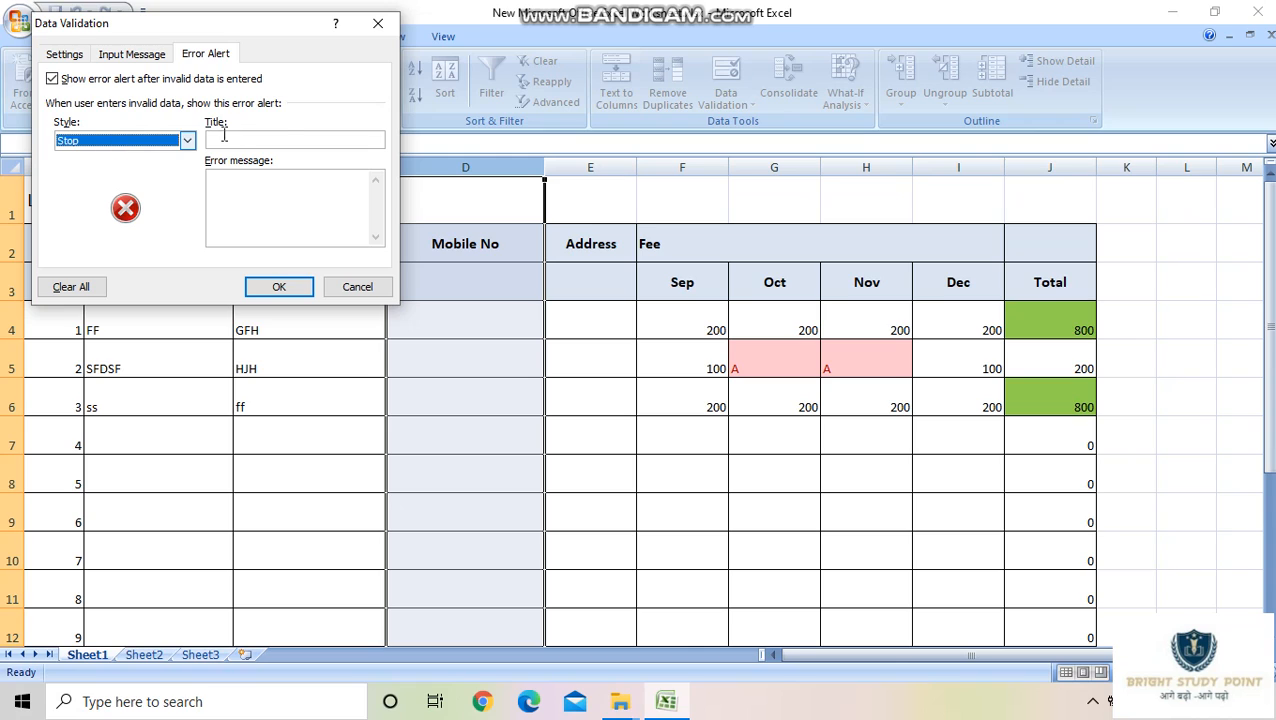
{"action": "left_click", "coordinate": [276, 199]}
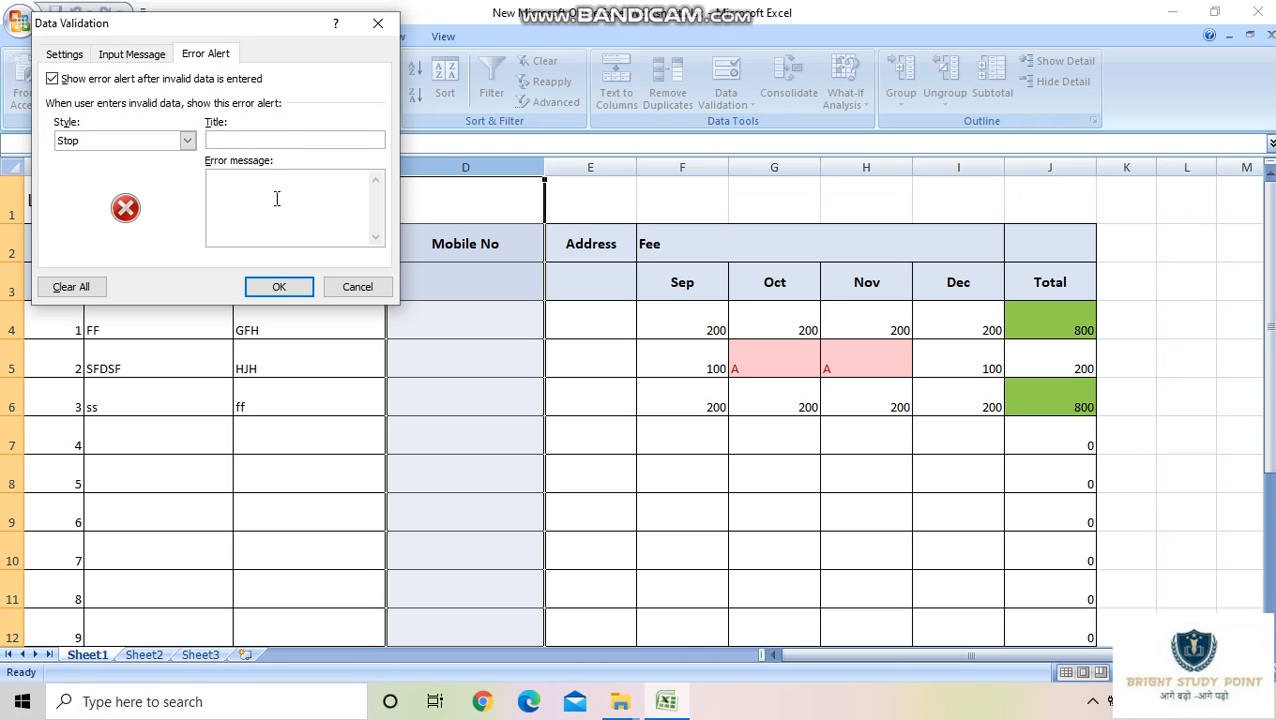
{"action": "type", "text": "Please Enter val"}
{"action": "key", "text": "BackSpace"}
{"action": "key", "text": "BackSpace"}
{"action": "key", "text": "BackSpace"}
{"action": "type", "text": "exactly ten digits"}
{"action": "left_click", "coordinate": [281, 287]}
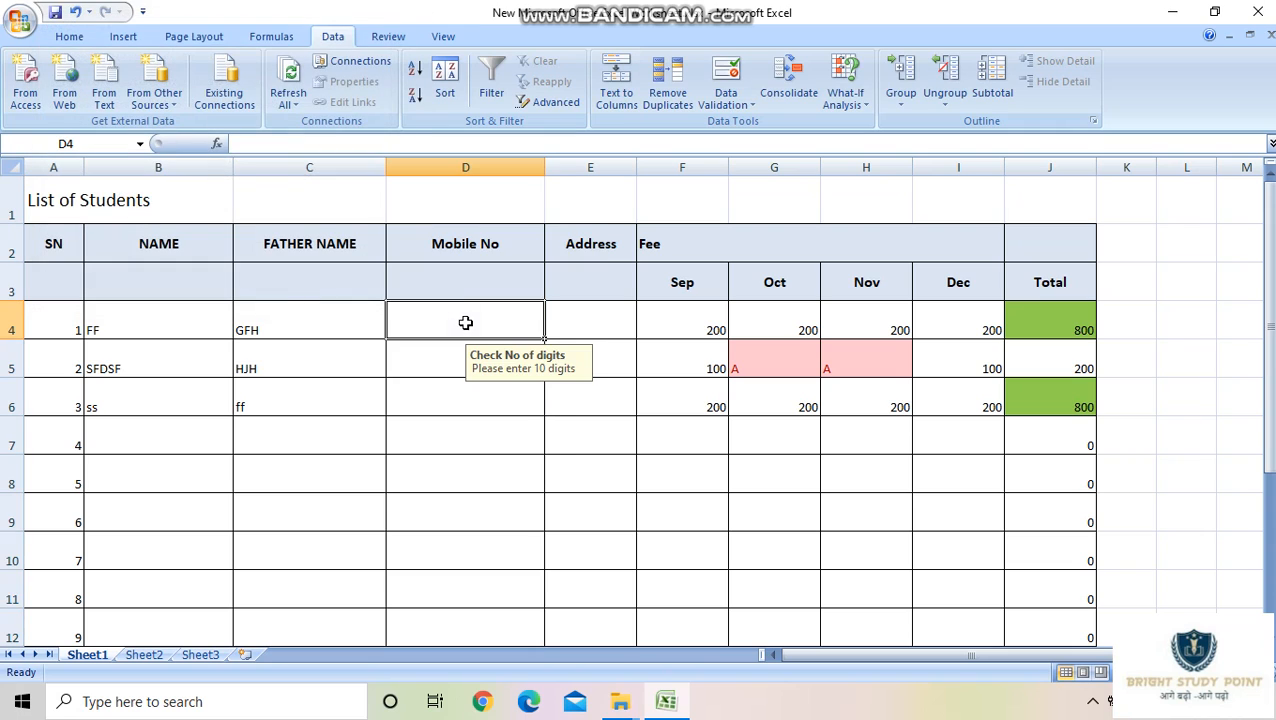
Try to enter the test value 2222 in cell D4, retry the entry once, and dismiss the error alert
{"action": "type", "text": "2222"}
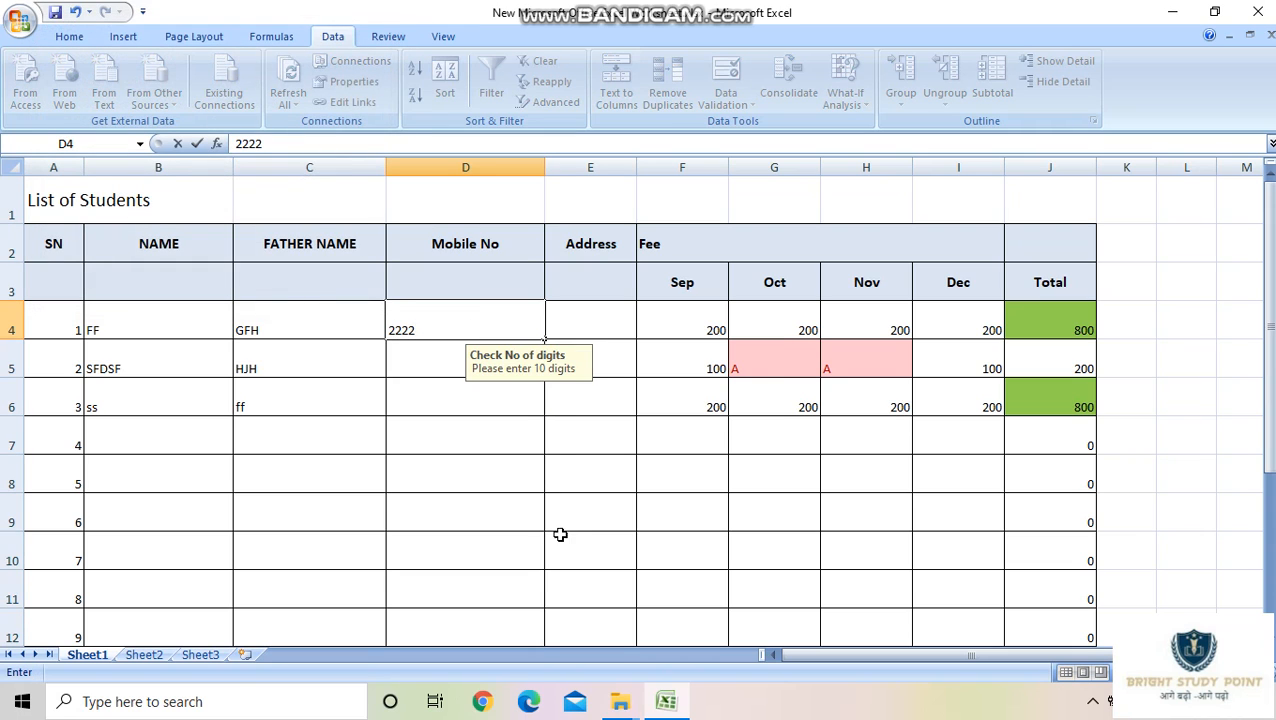
{"action": "key", "text": "Return"}
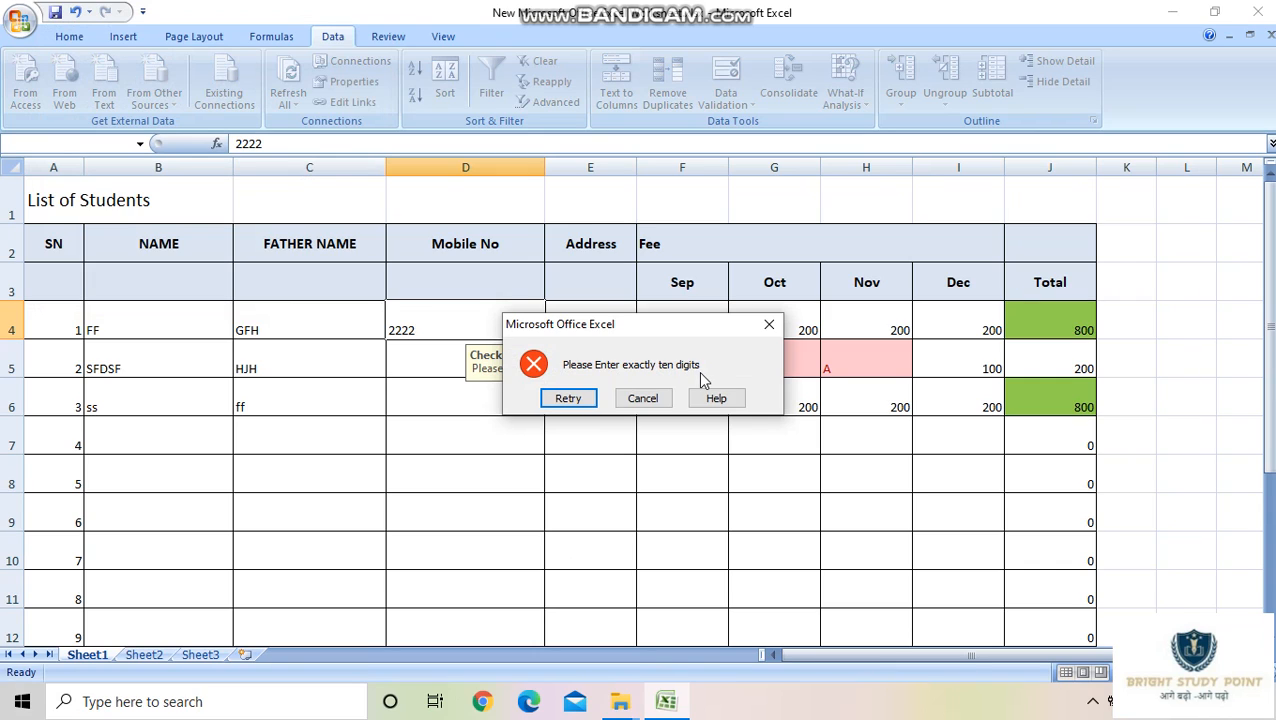
{"action": "left_click", "coordinate": [568, 398]}
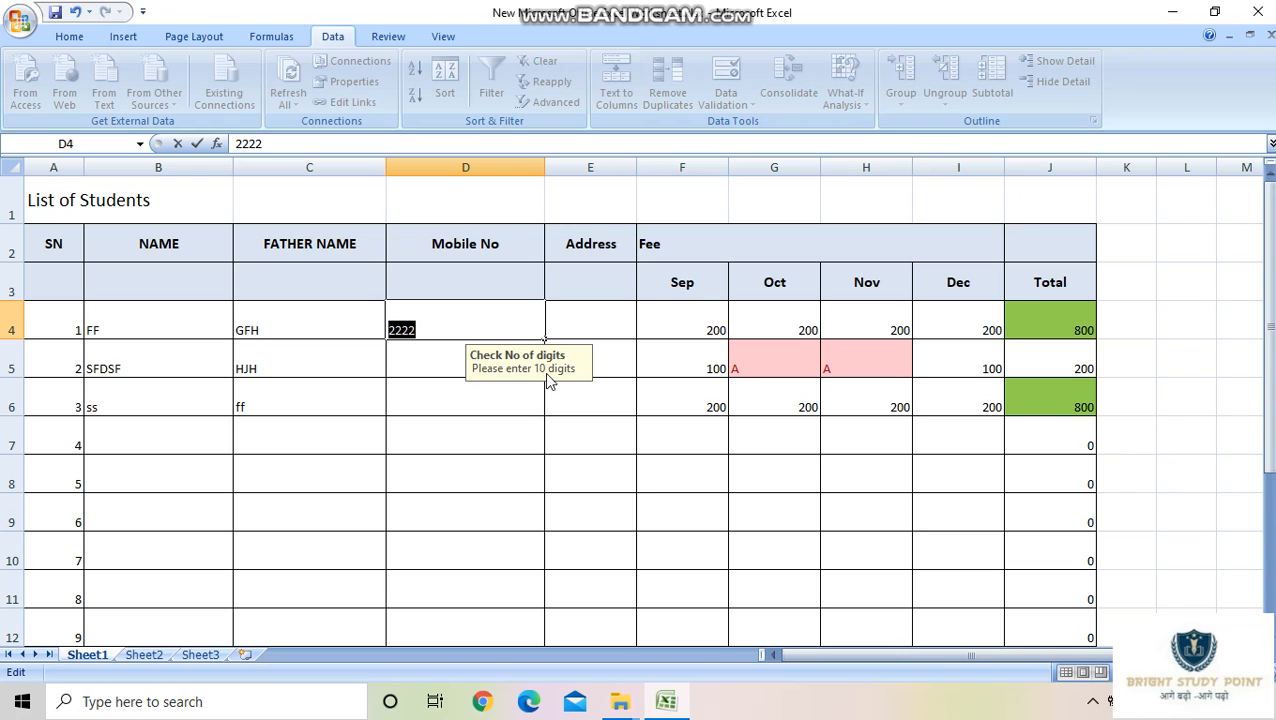
{"action": "left_click", "coordinate": [417, 362]}
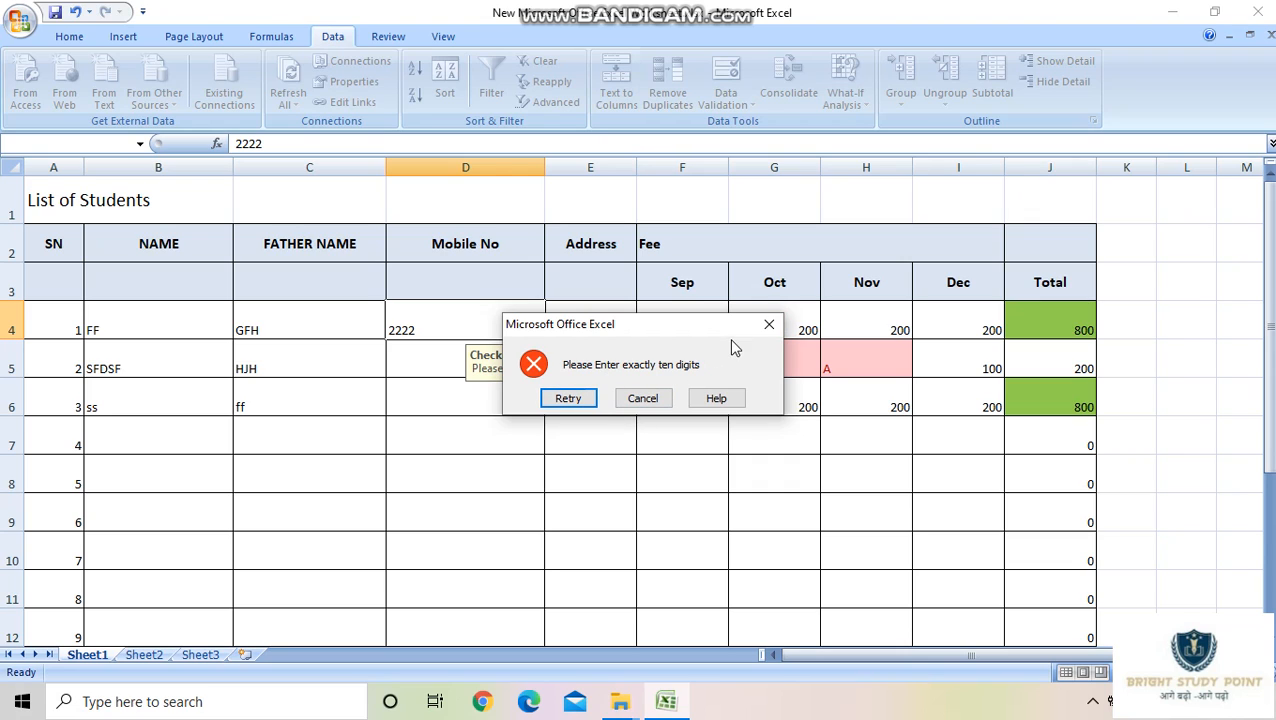
{"action": "left_click", "coordinate": [769, 324]}
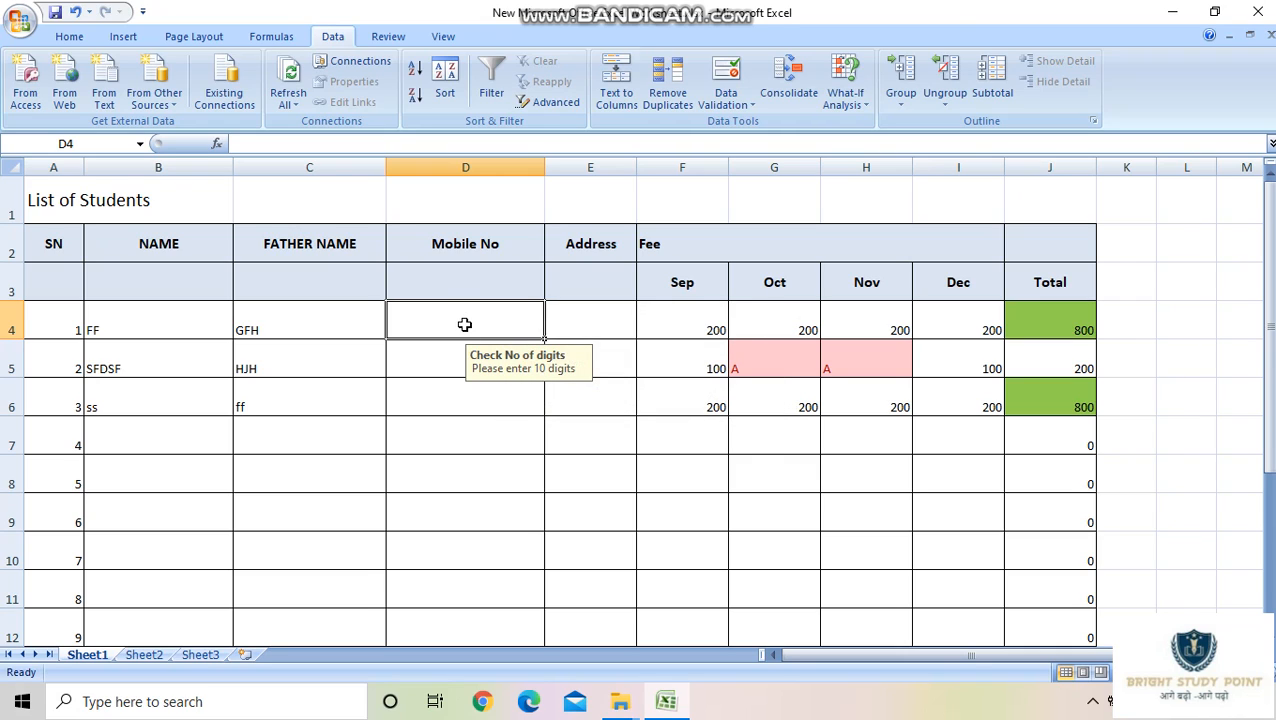